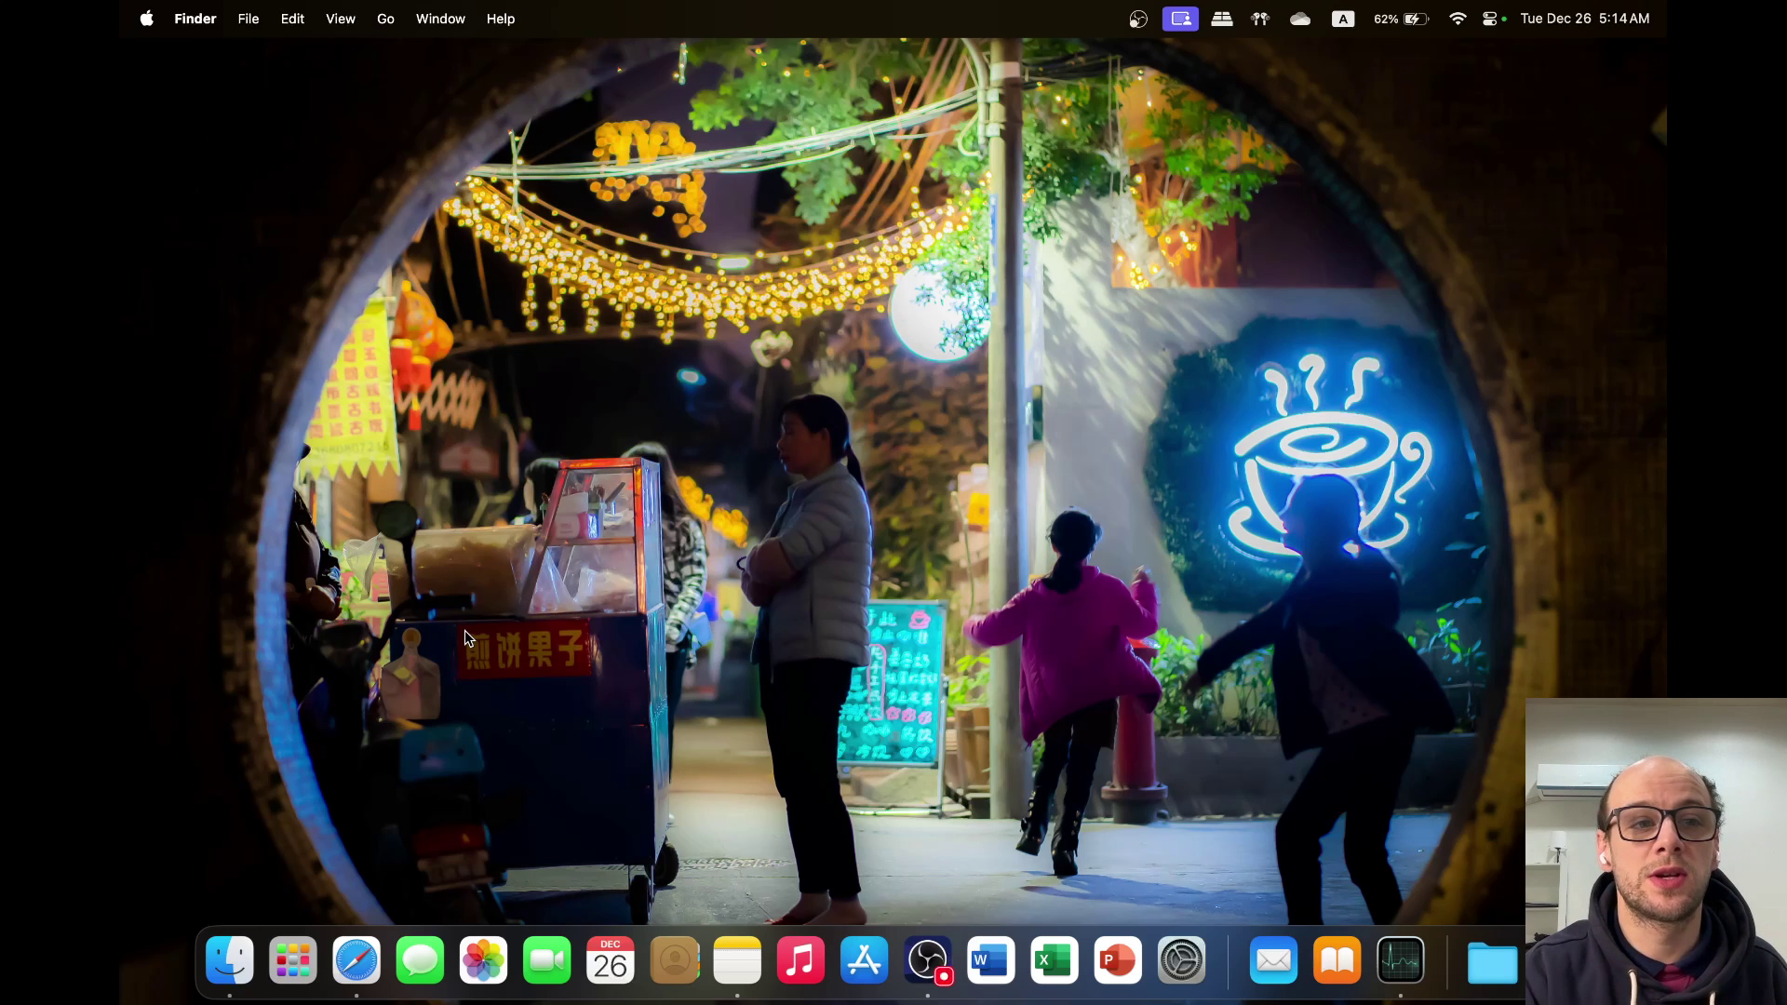
Step: Open a Finder window and browse the Desktop and Applications folders
left_click(230, 964)
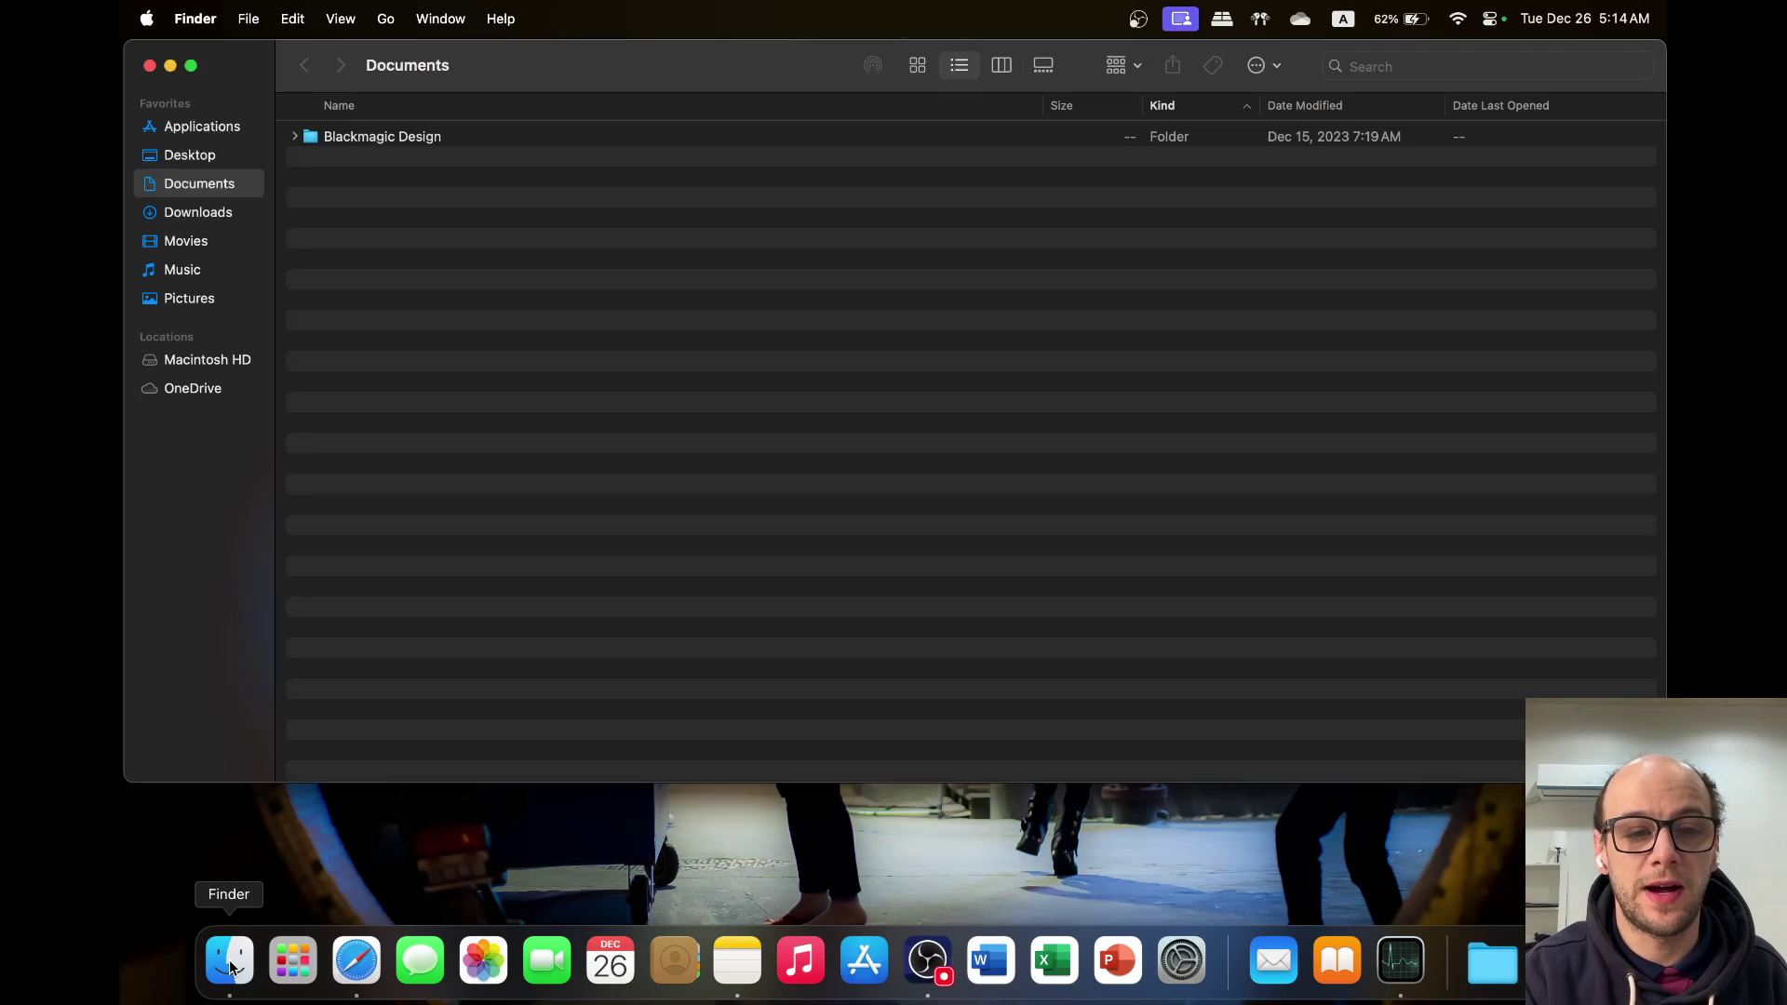
left_click(224, 212)
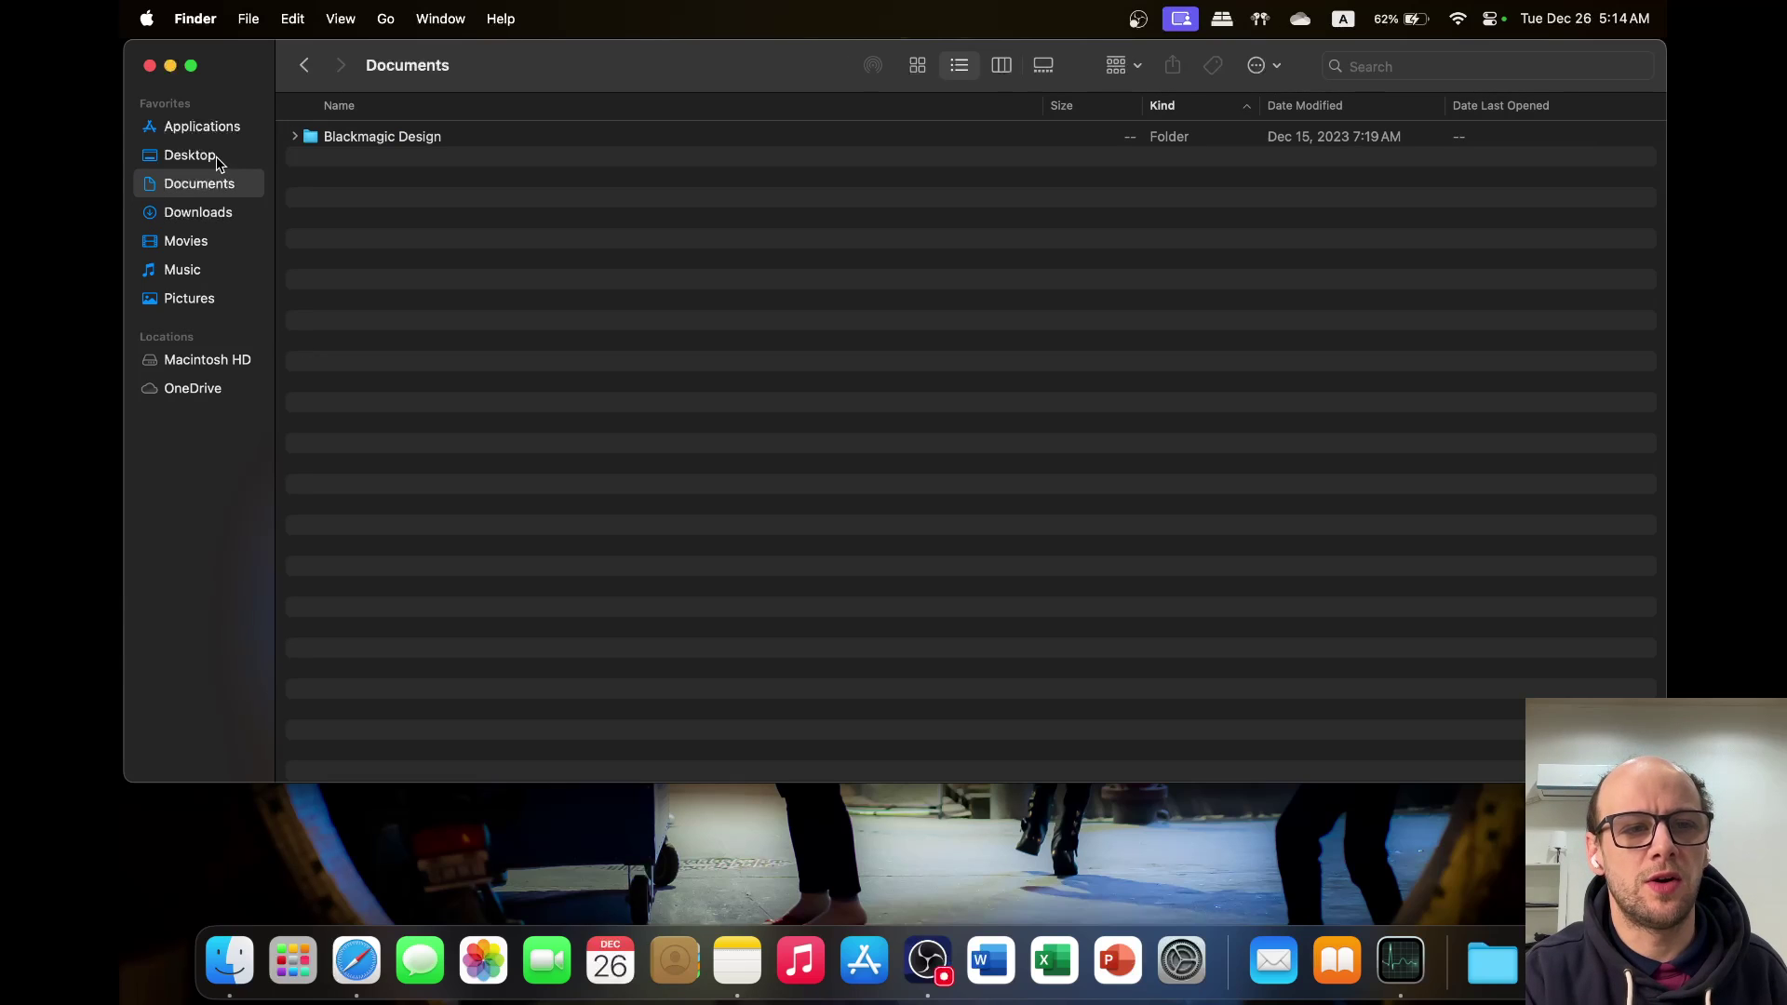
left_click(216, 158)
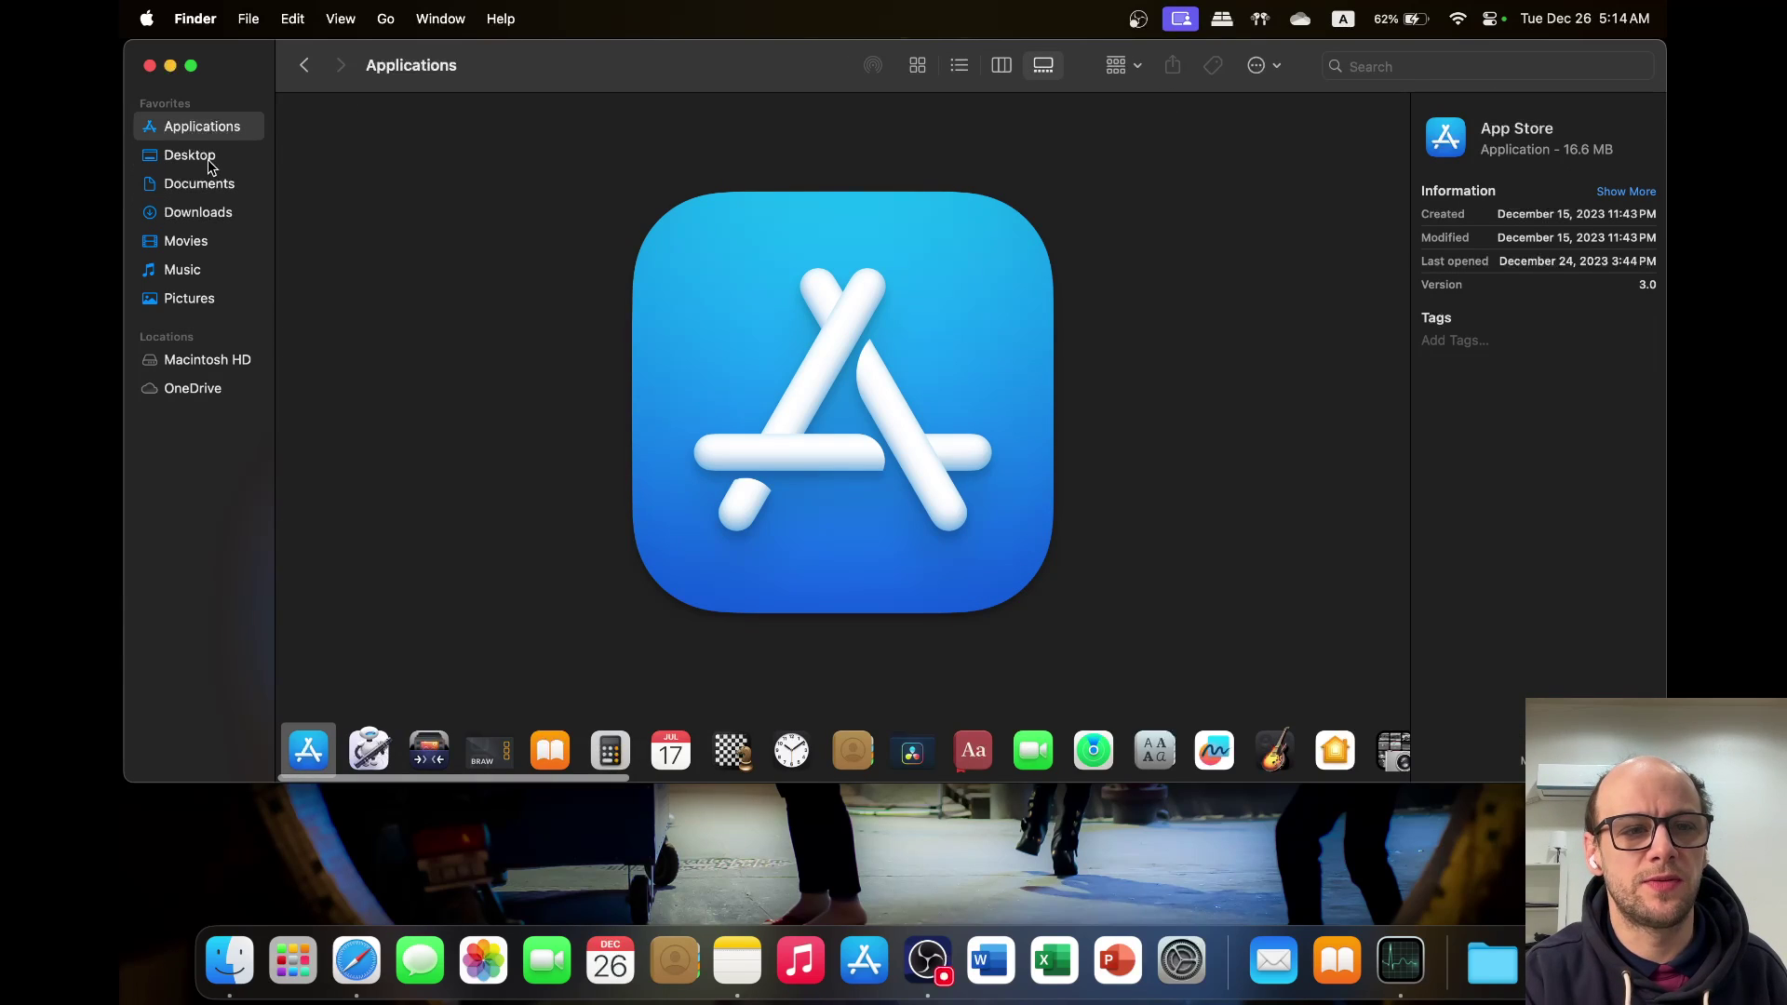
Step: View Applications as icons and then columns, then go to Desktop and Documents
left_click(920, 72)
left_click(959, 66)
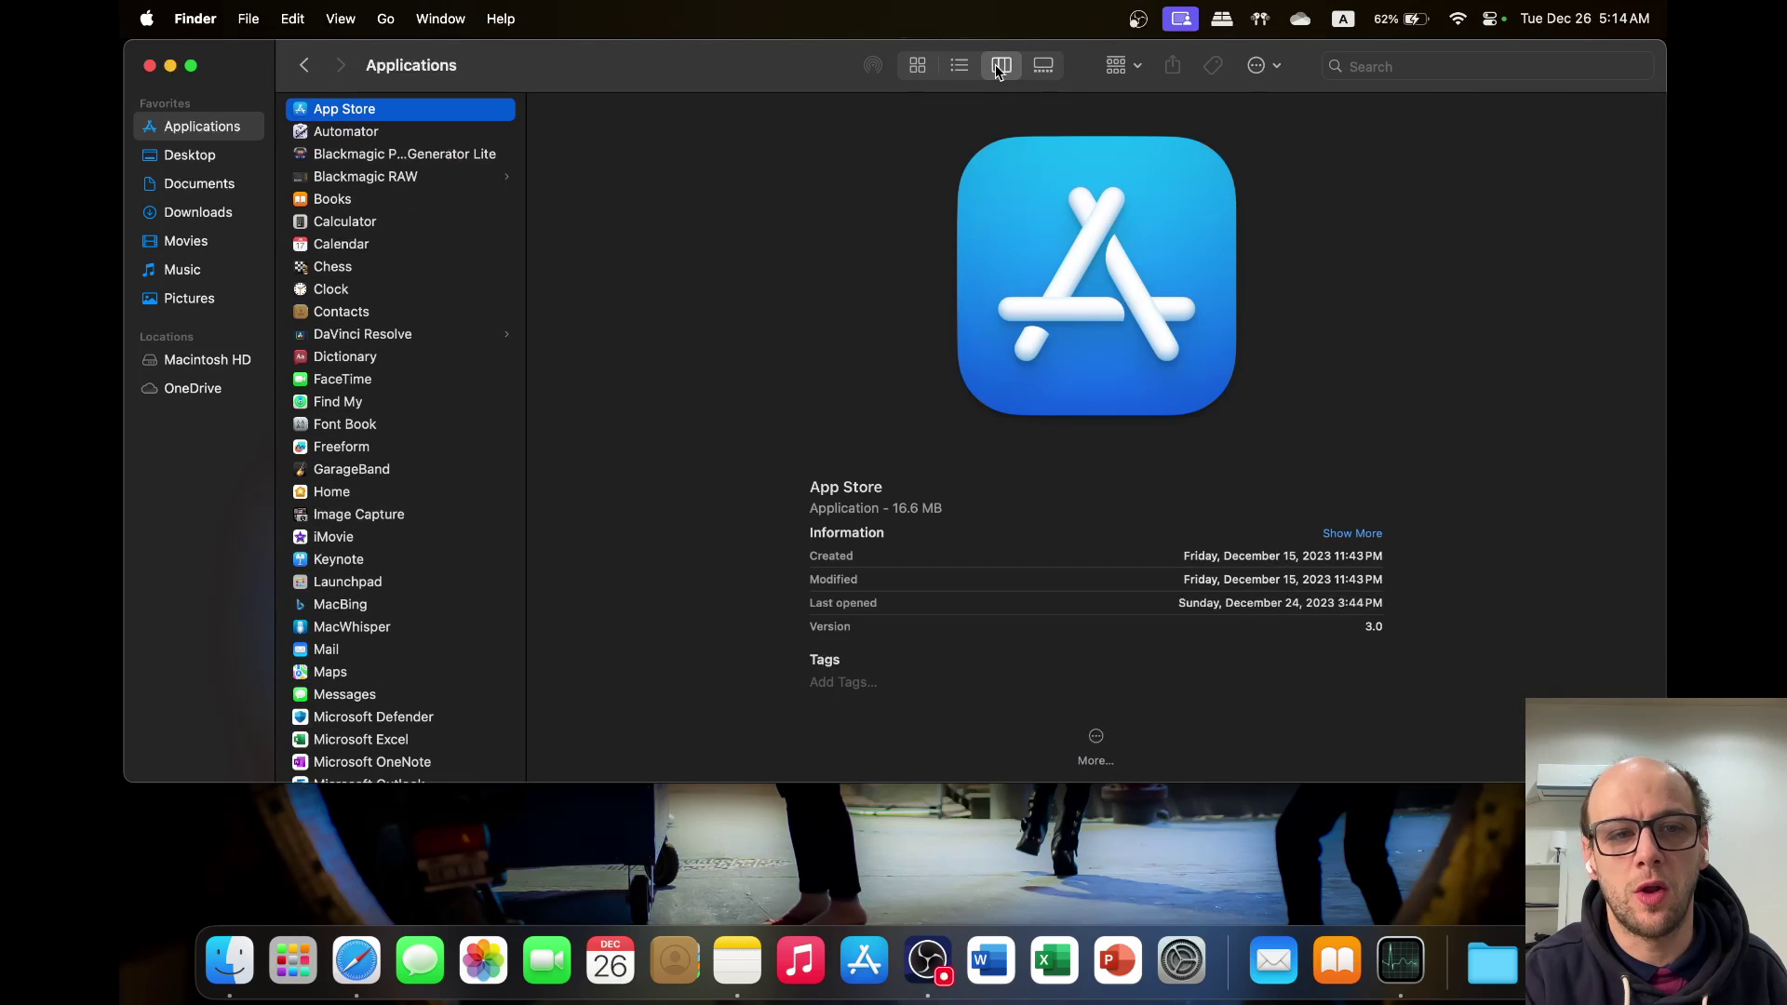
left_click(185, 162)
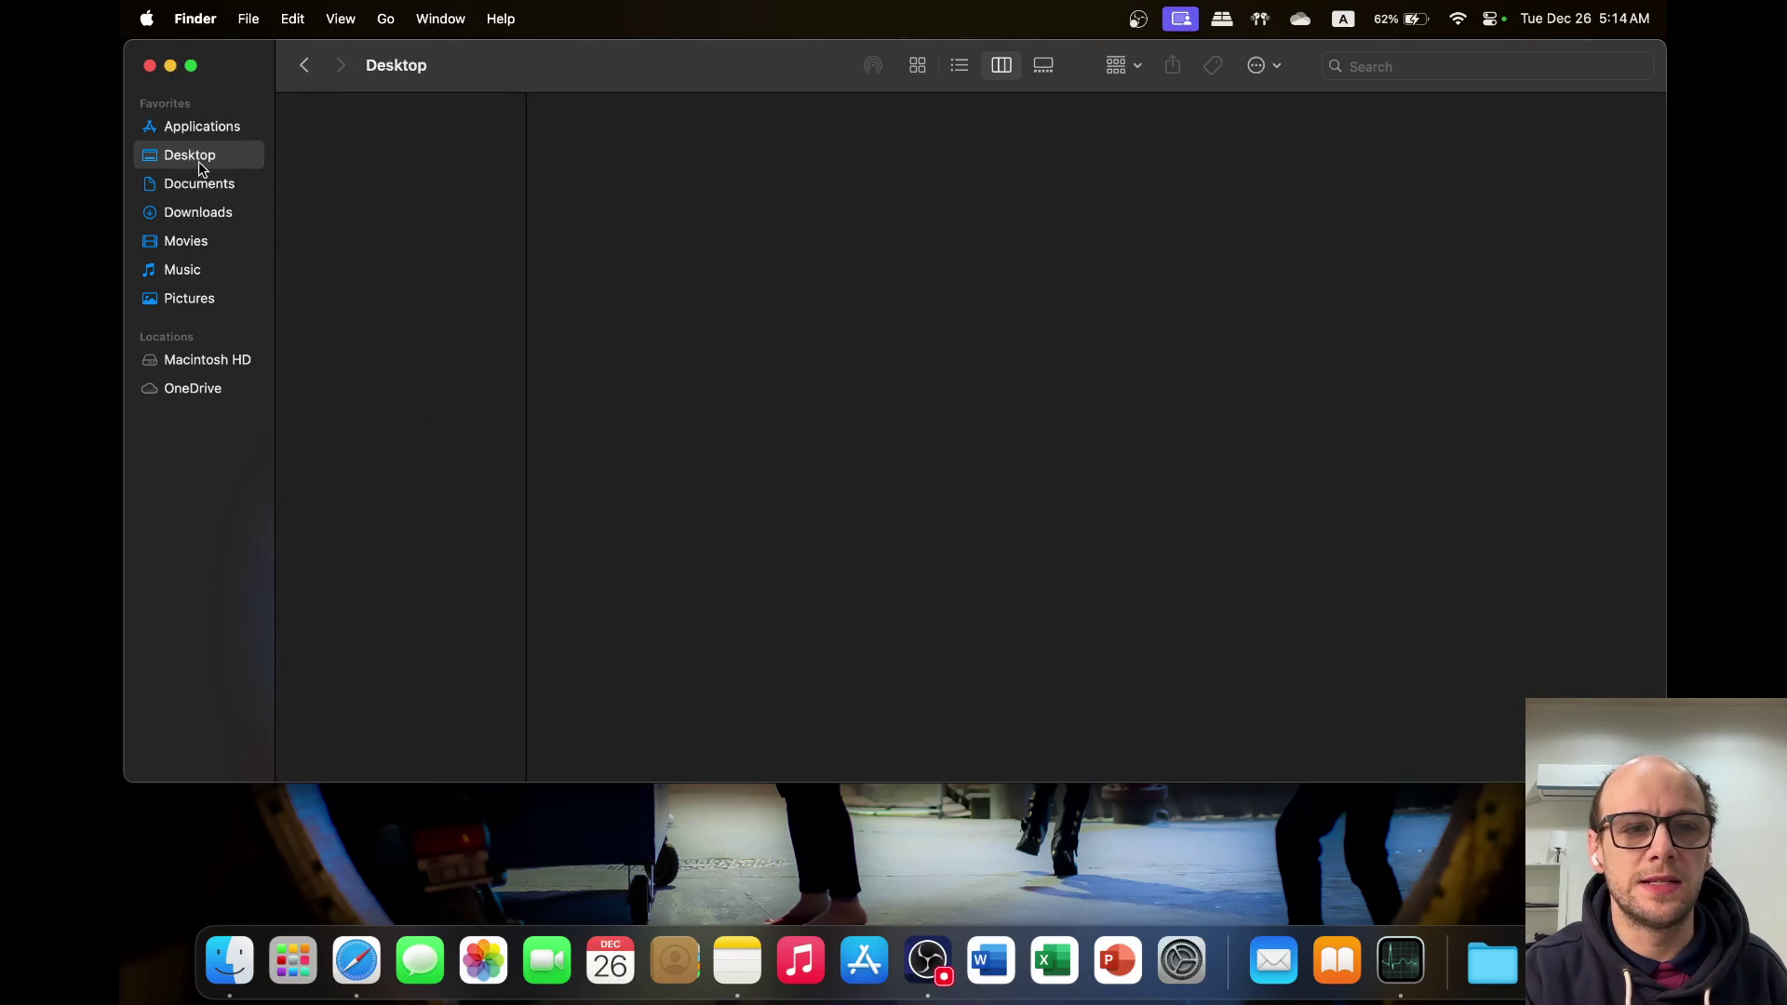
left_click(208, 191)
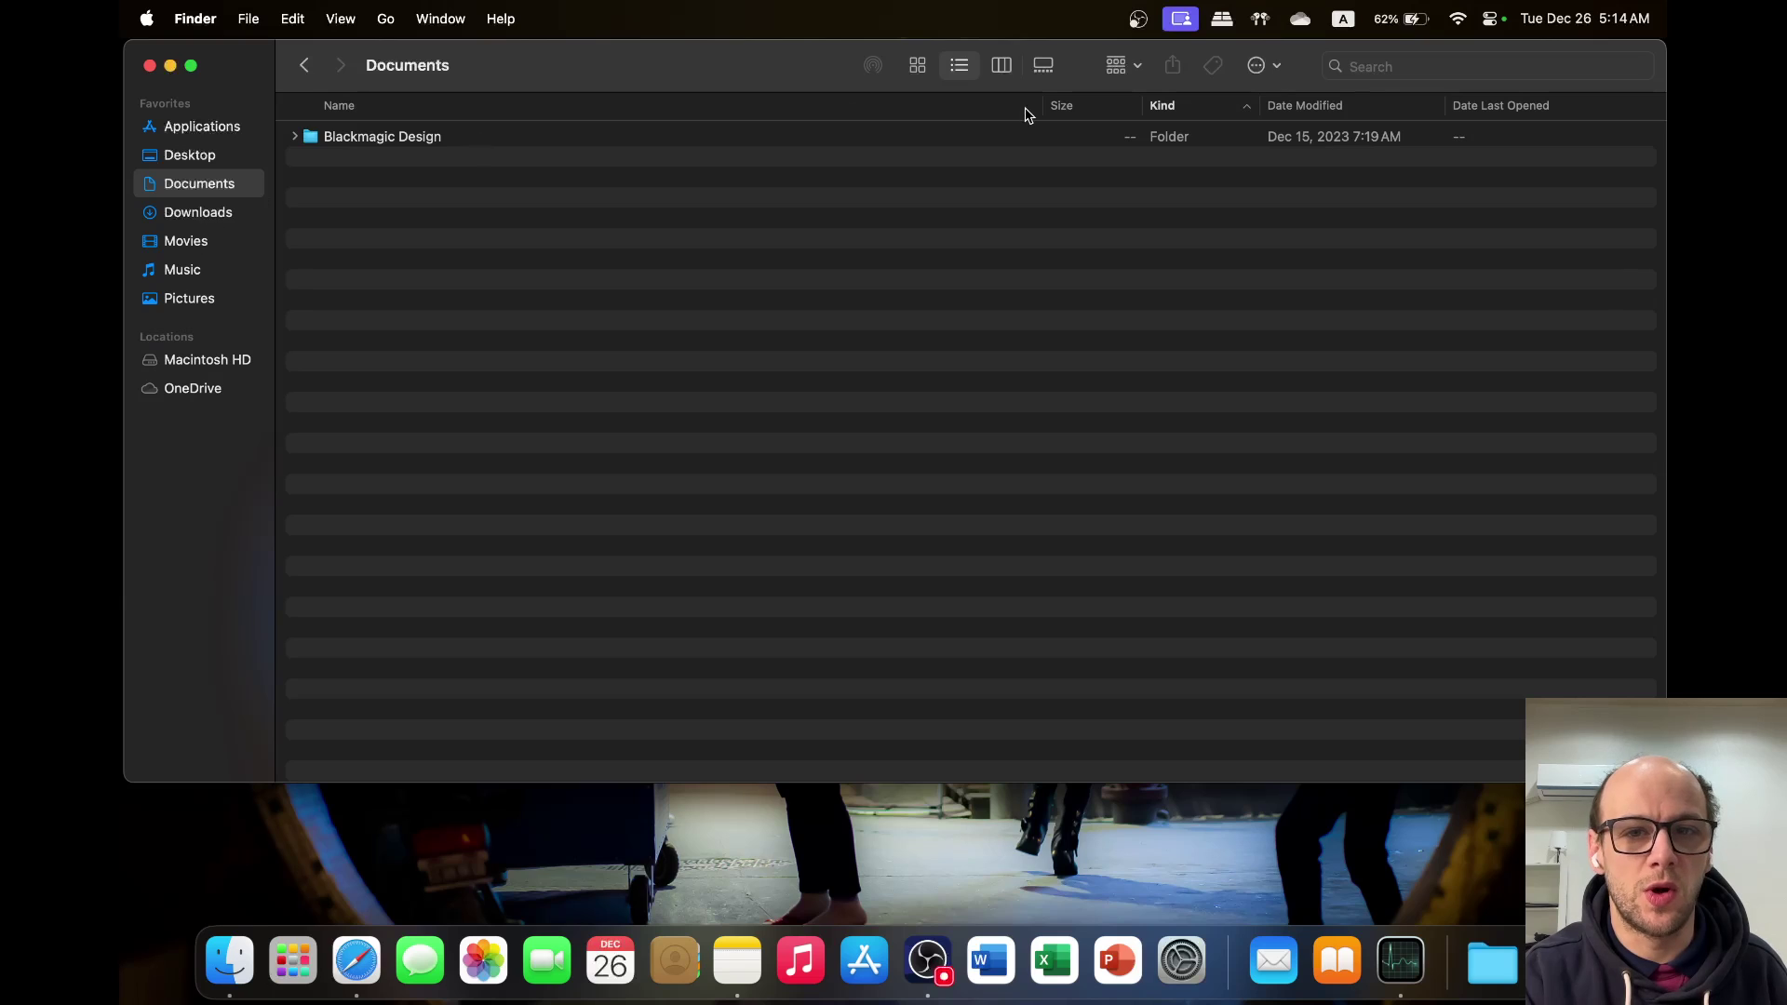
Step: Show Downloads in column view and browse its APPS and Downloads 2 folders
left_click(232, 210)
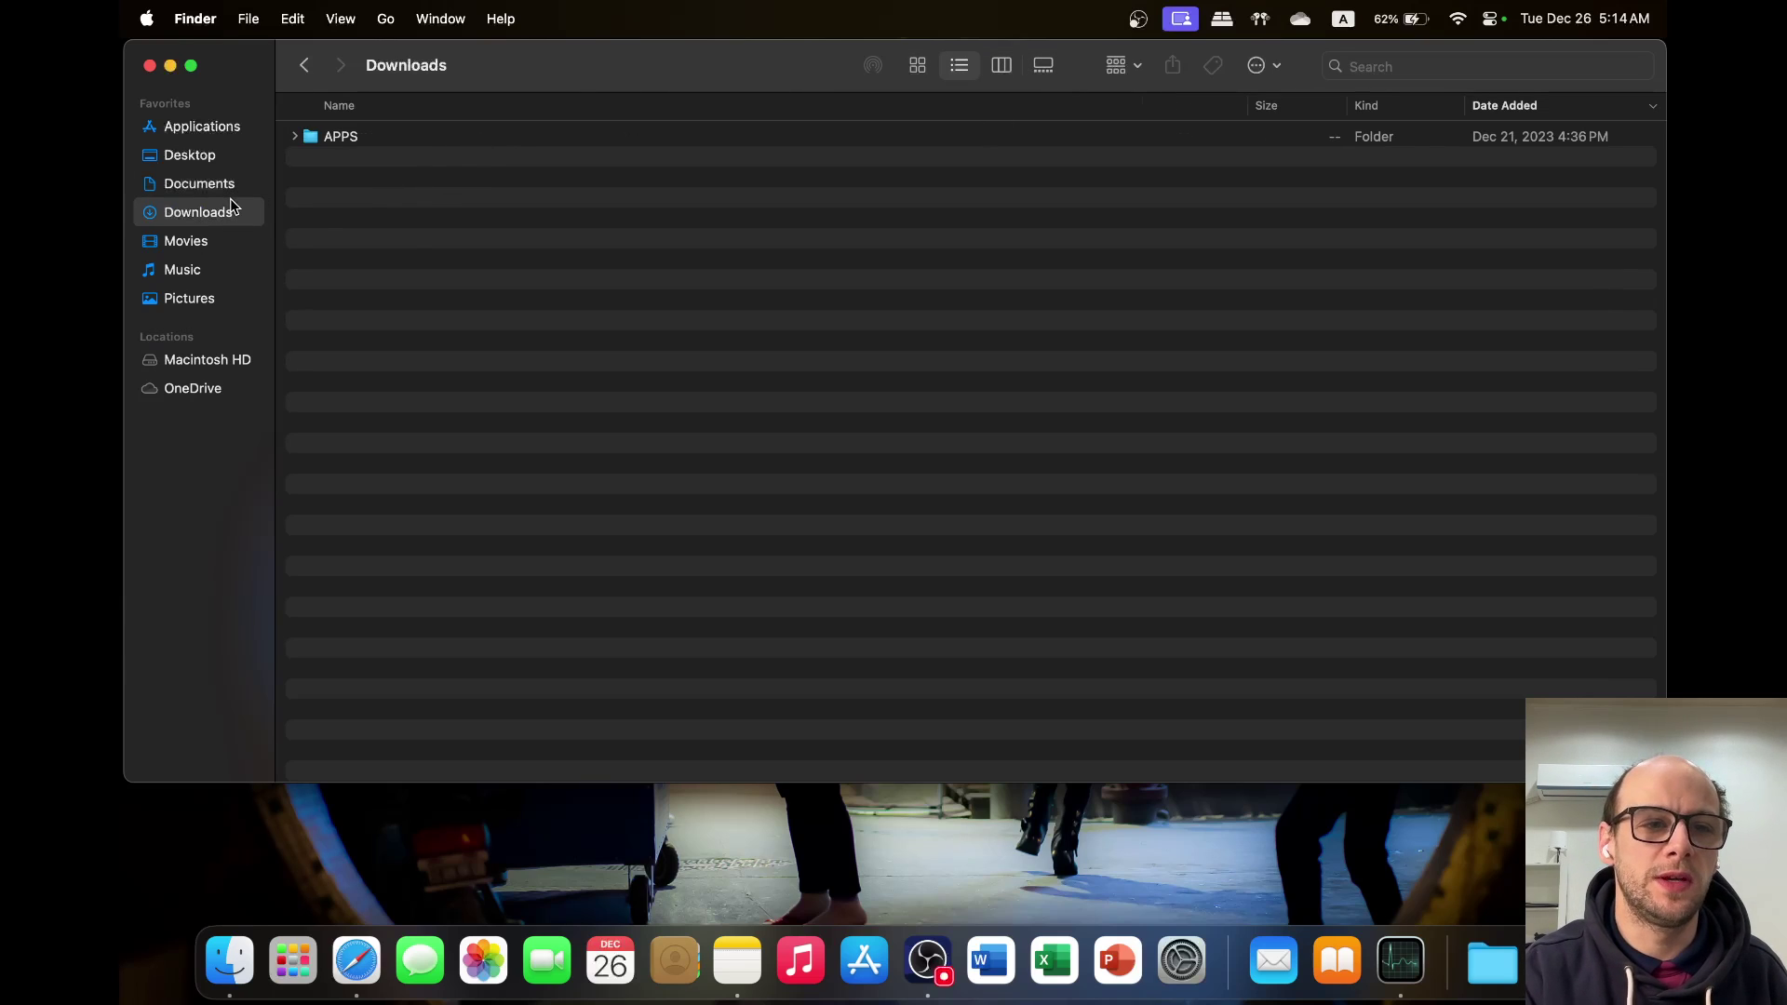
left_click(1002, 64)
left_click(389, 117)
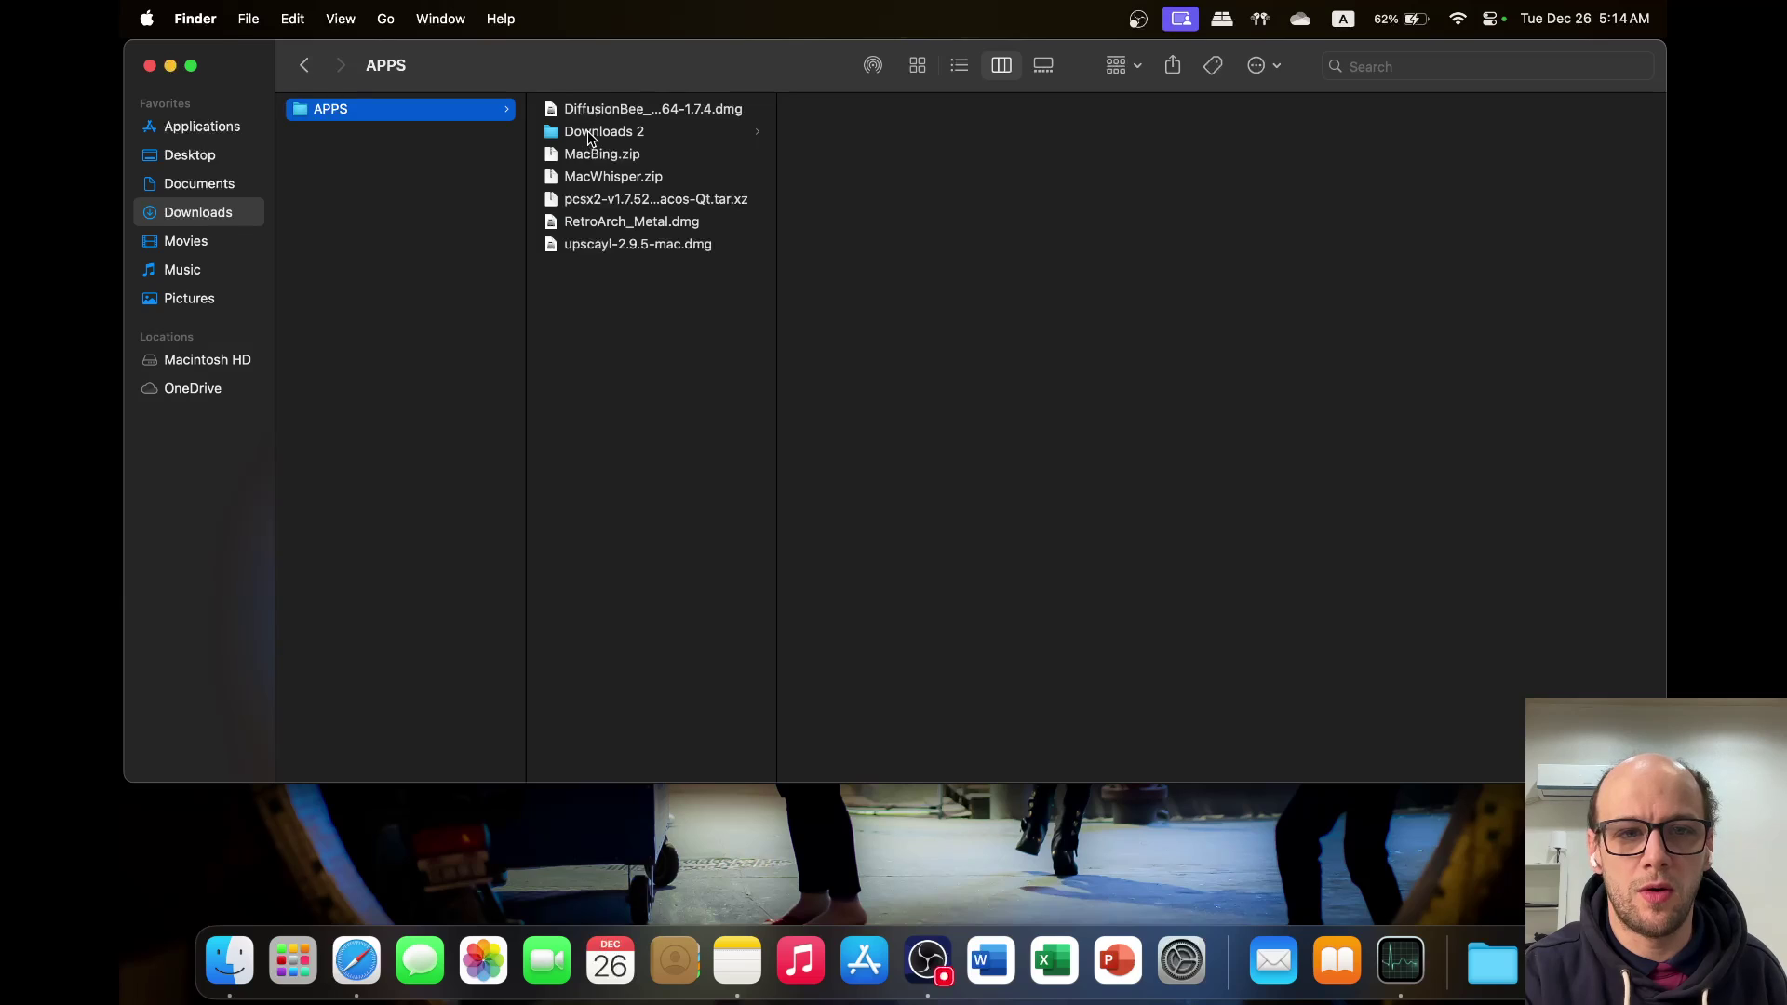
left_click(590, 136)
left_click(435, 111)
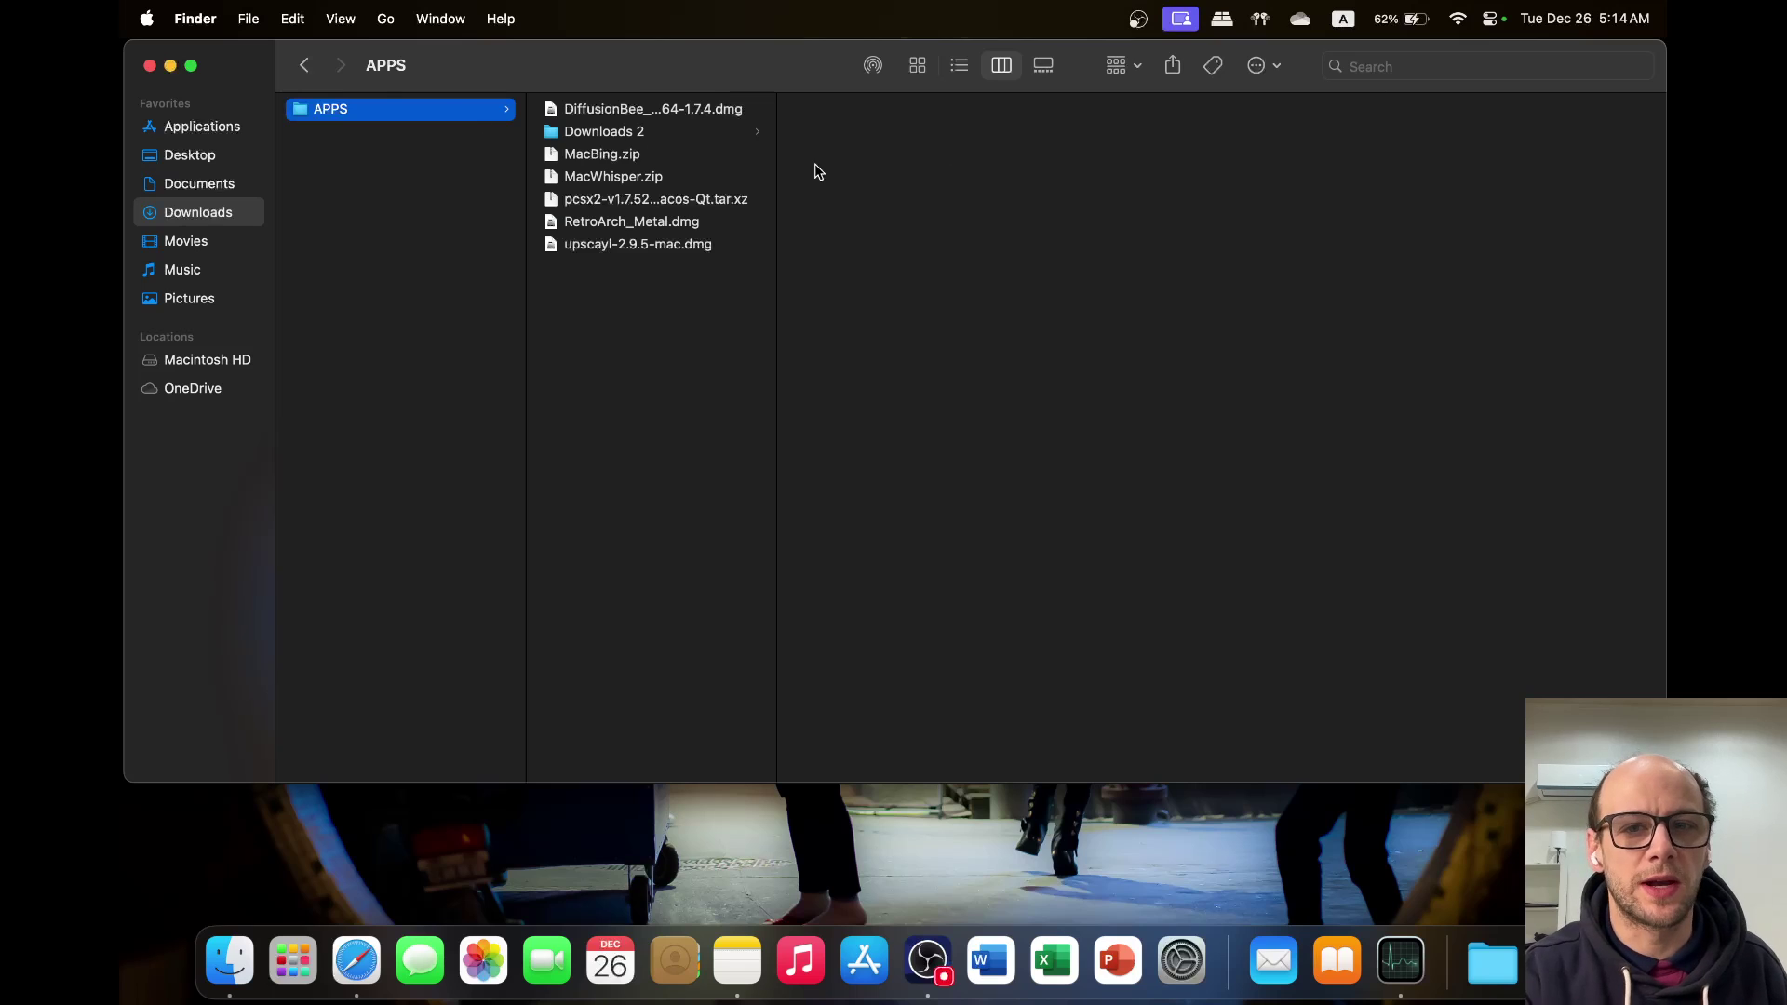
Step: Revisit Downloads 2, return to Downloads, then open the Movies folder
left_click(662, 136)
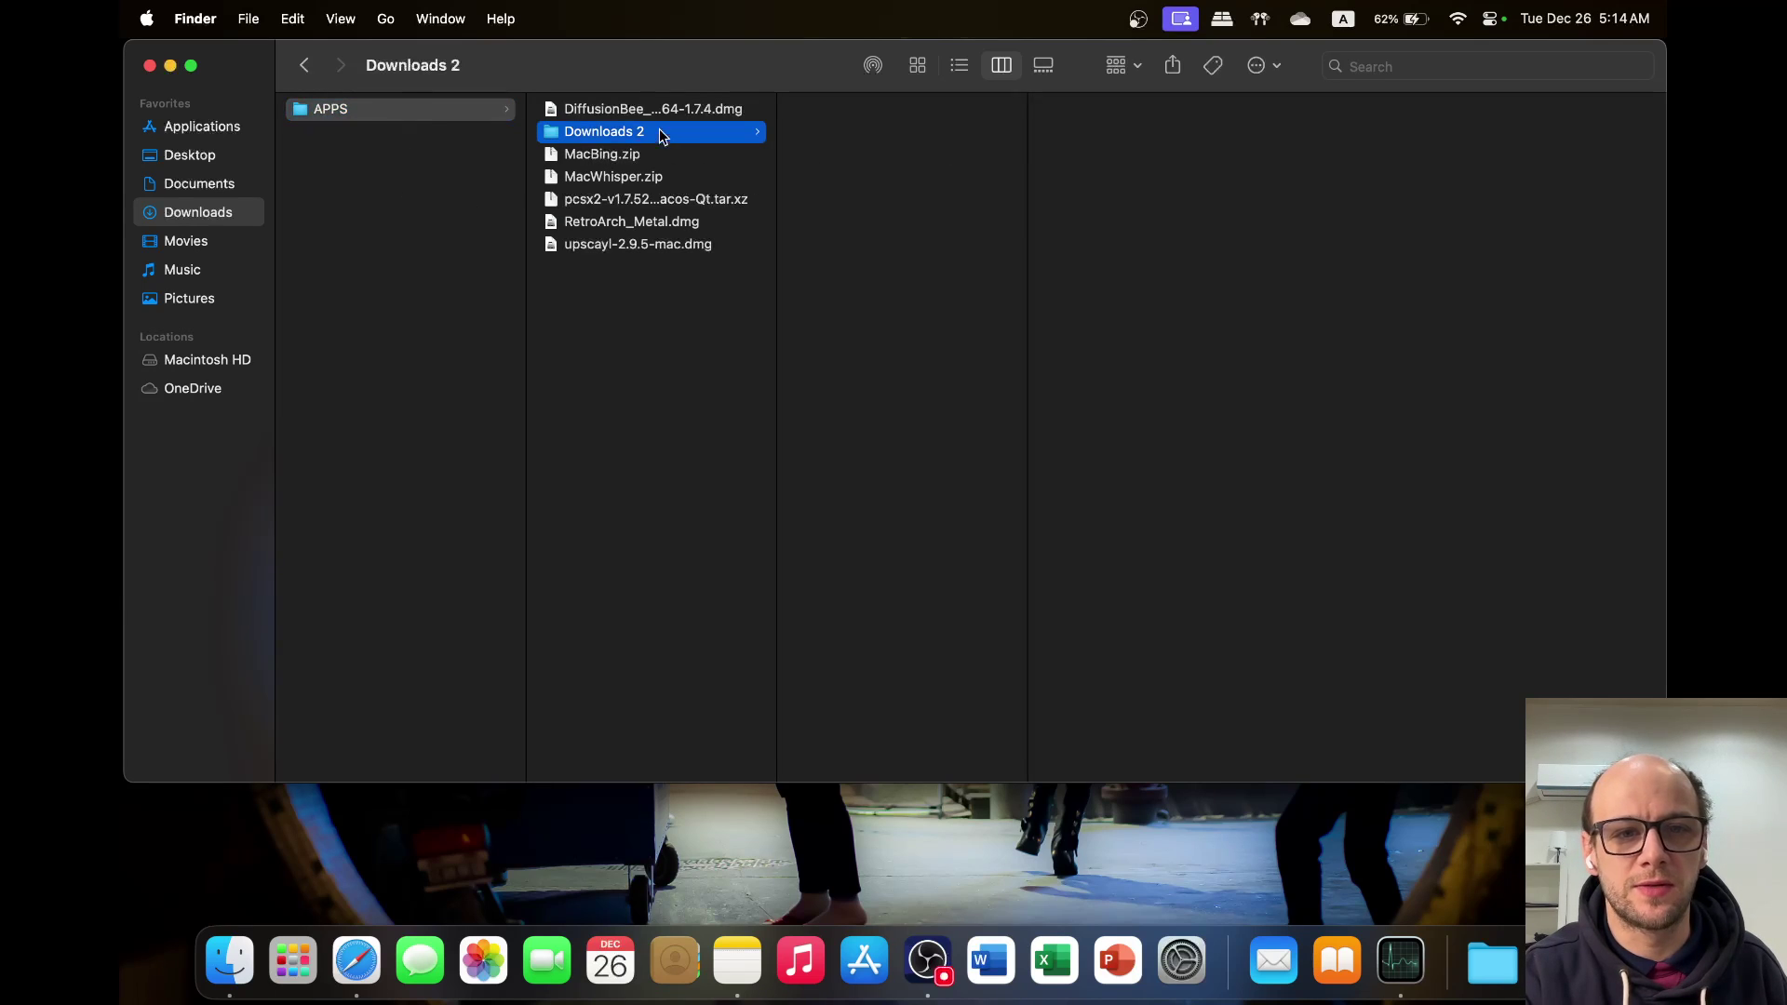
left_click(463, 120)
left_click(418, 173)
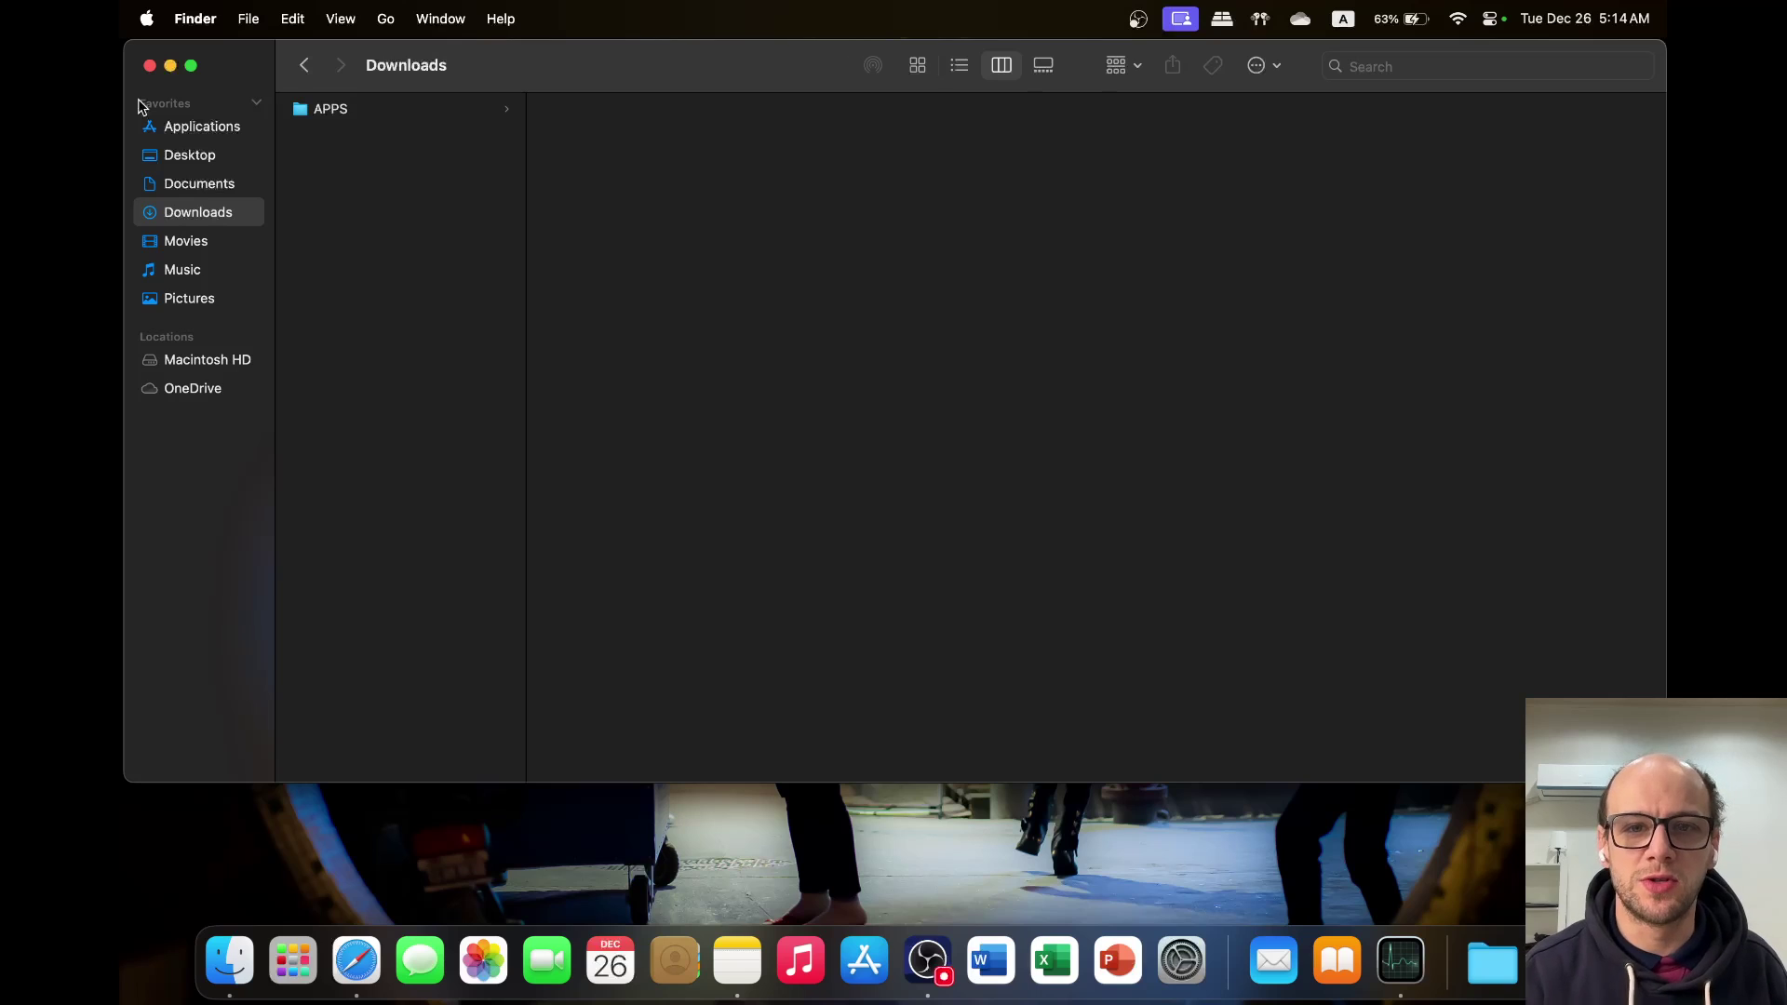
left_click(197, 243)
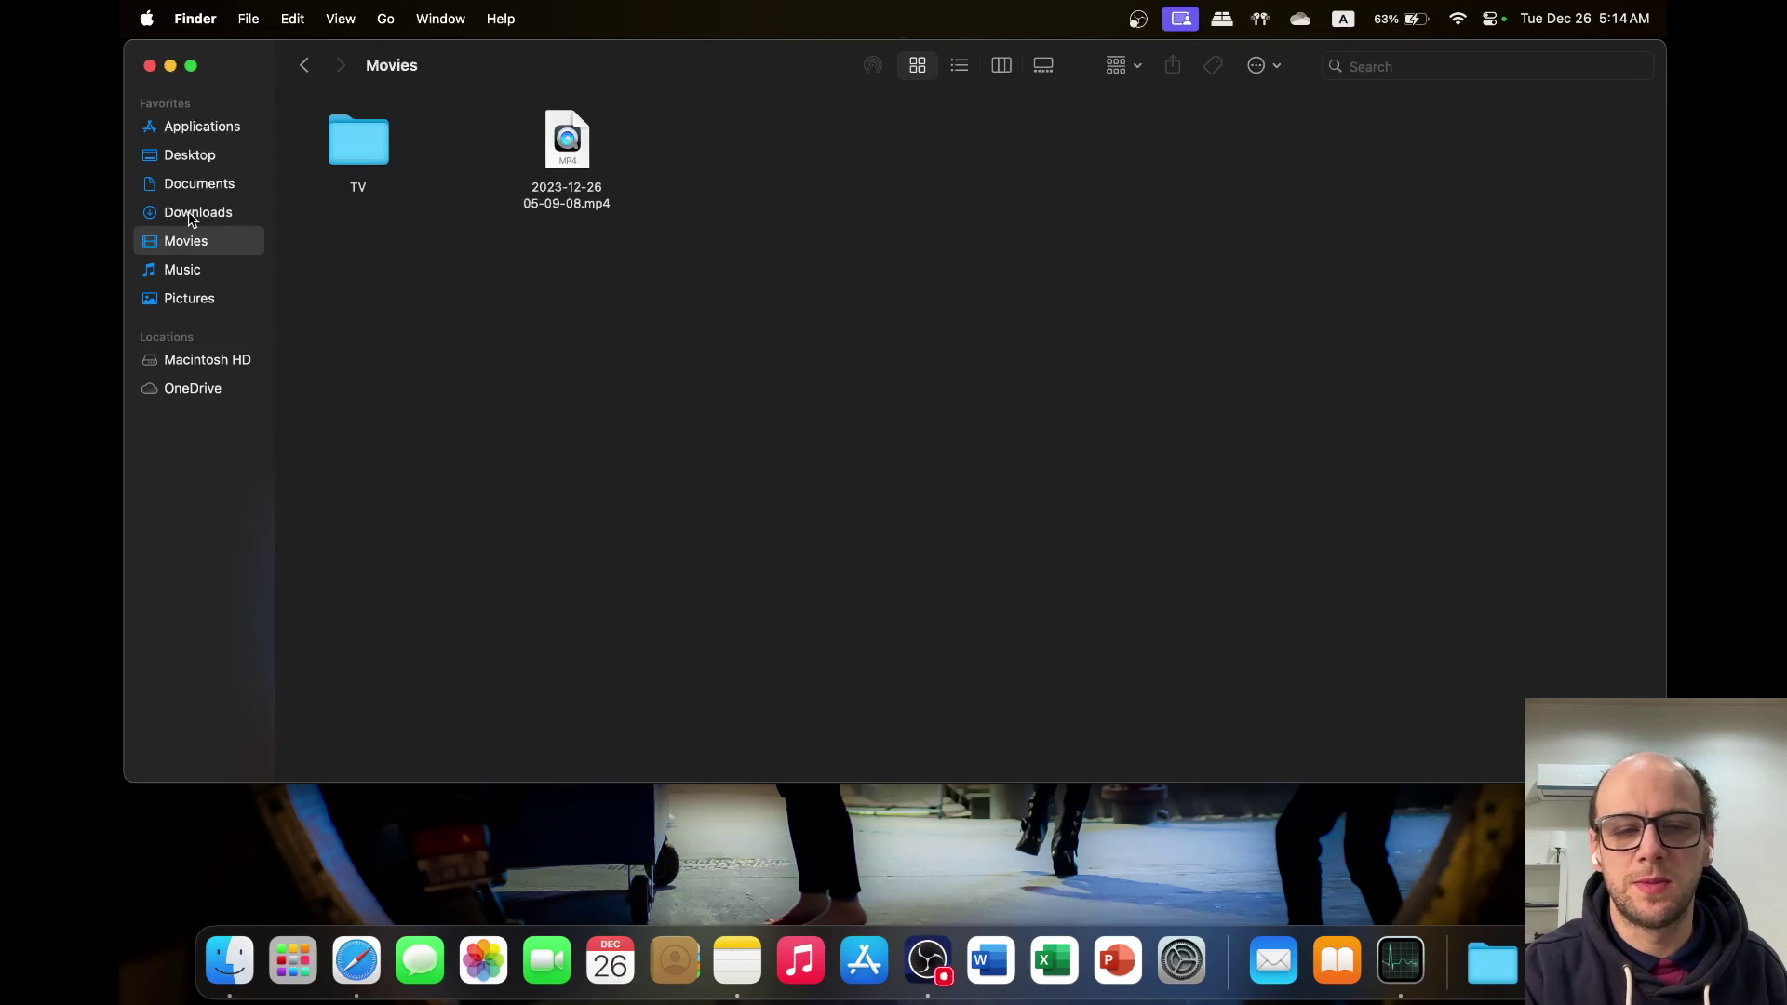
left_click(193, 19)
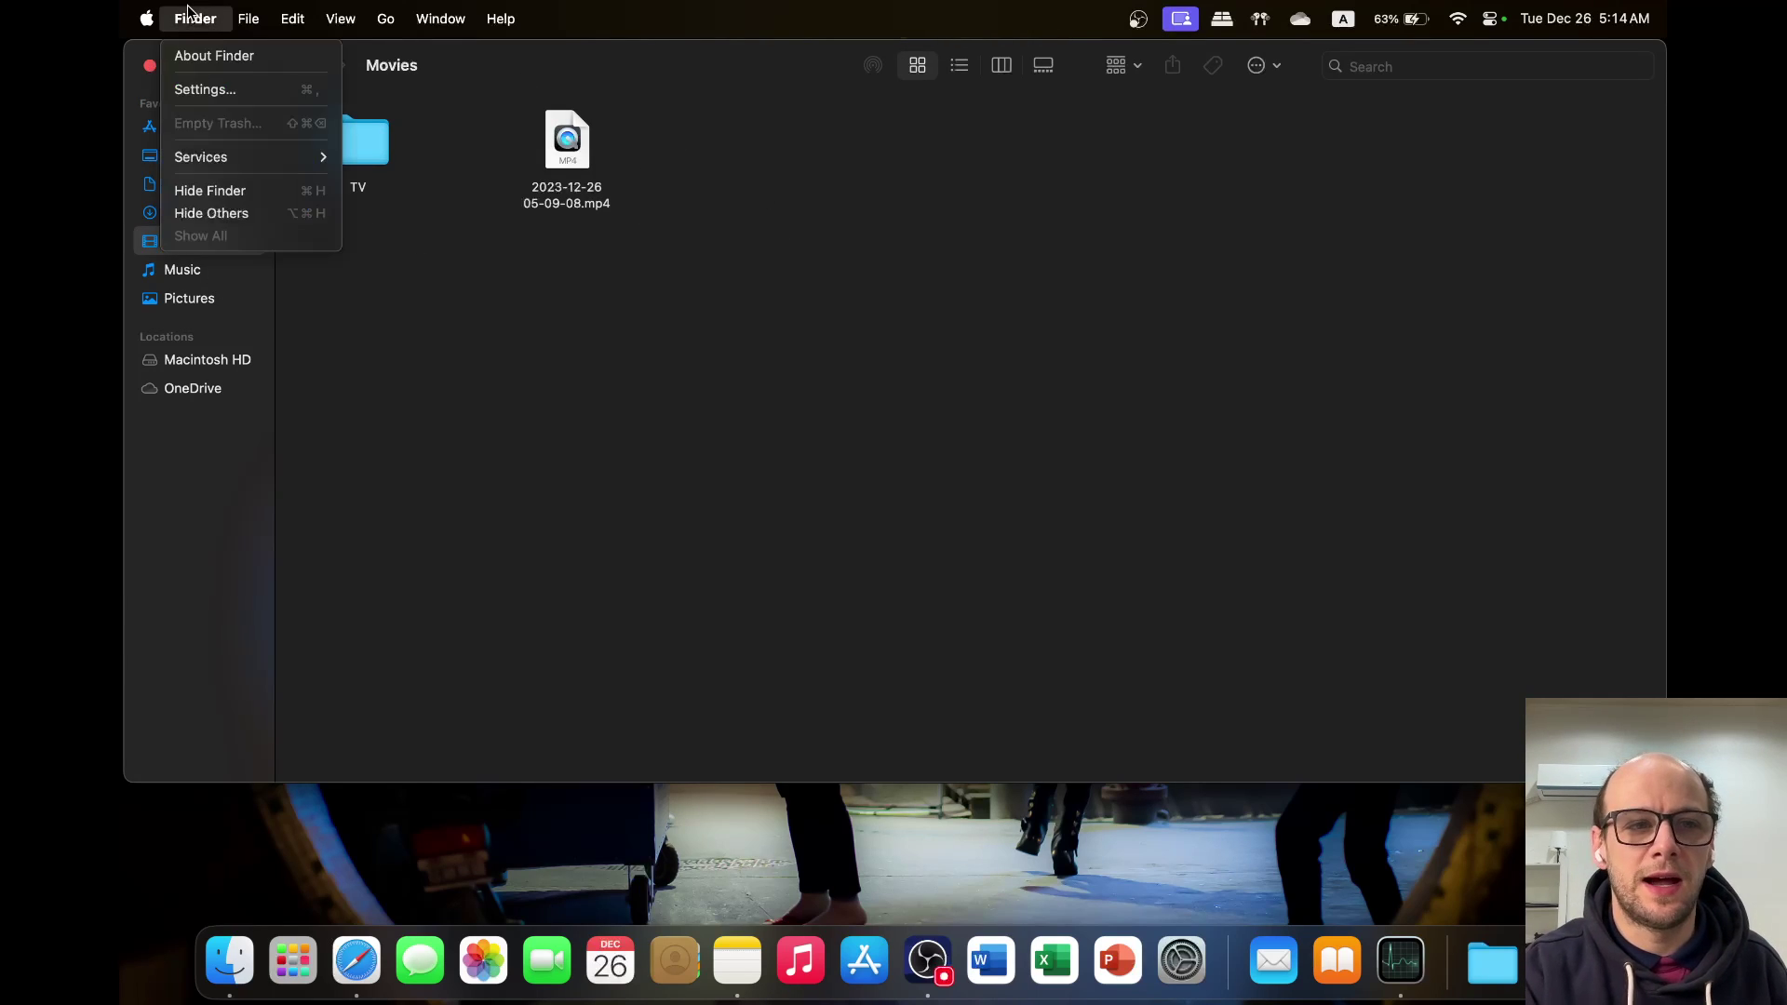
left_click(210, 88)
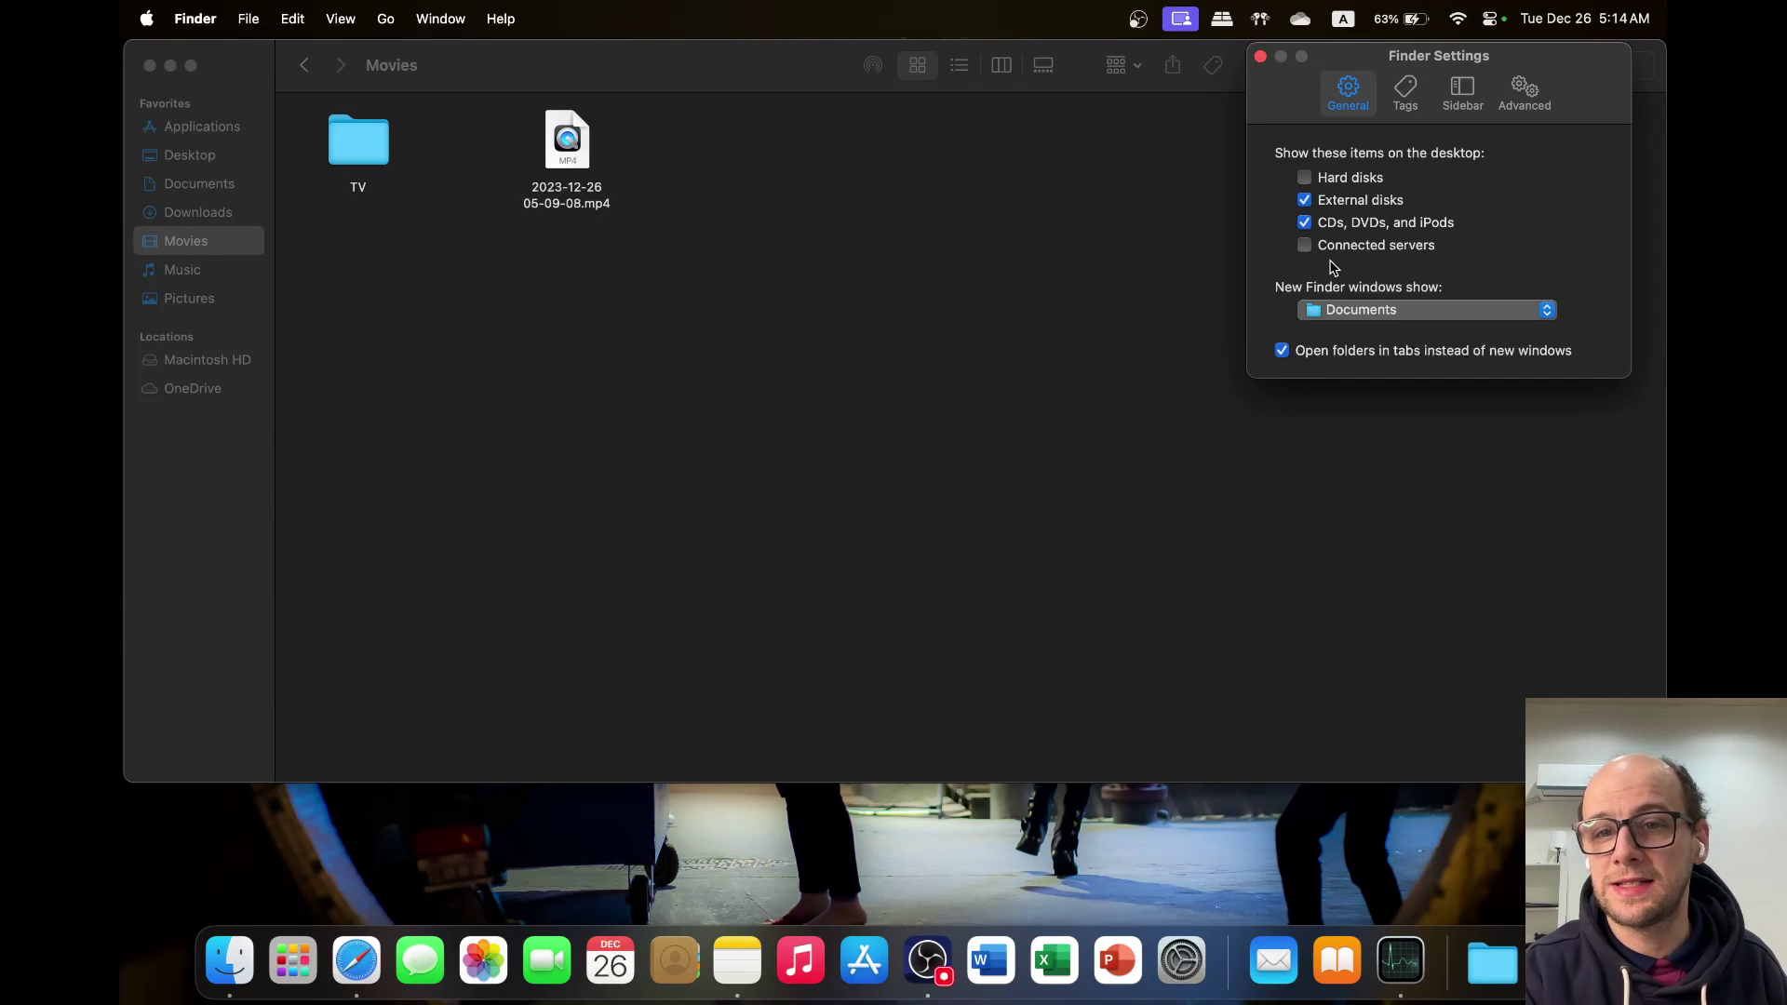
left_click(1406, 93)
left_click(1461, 92)
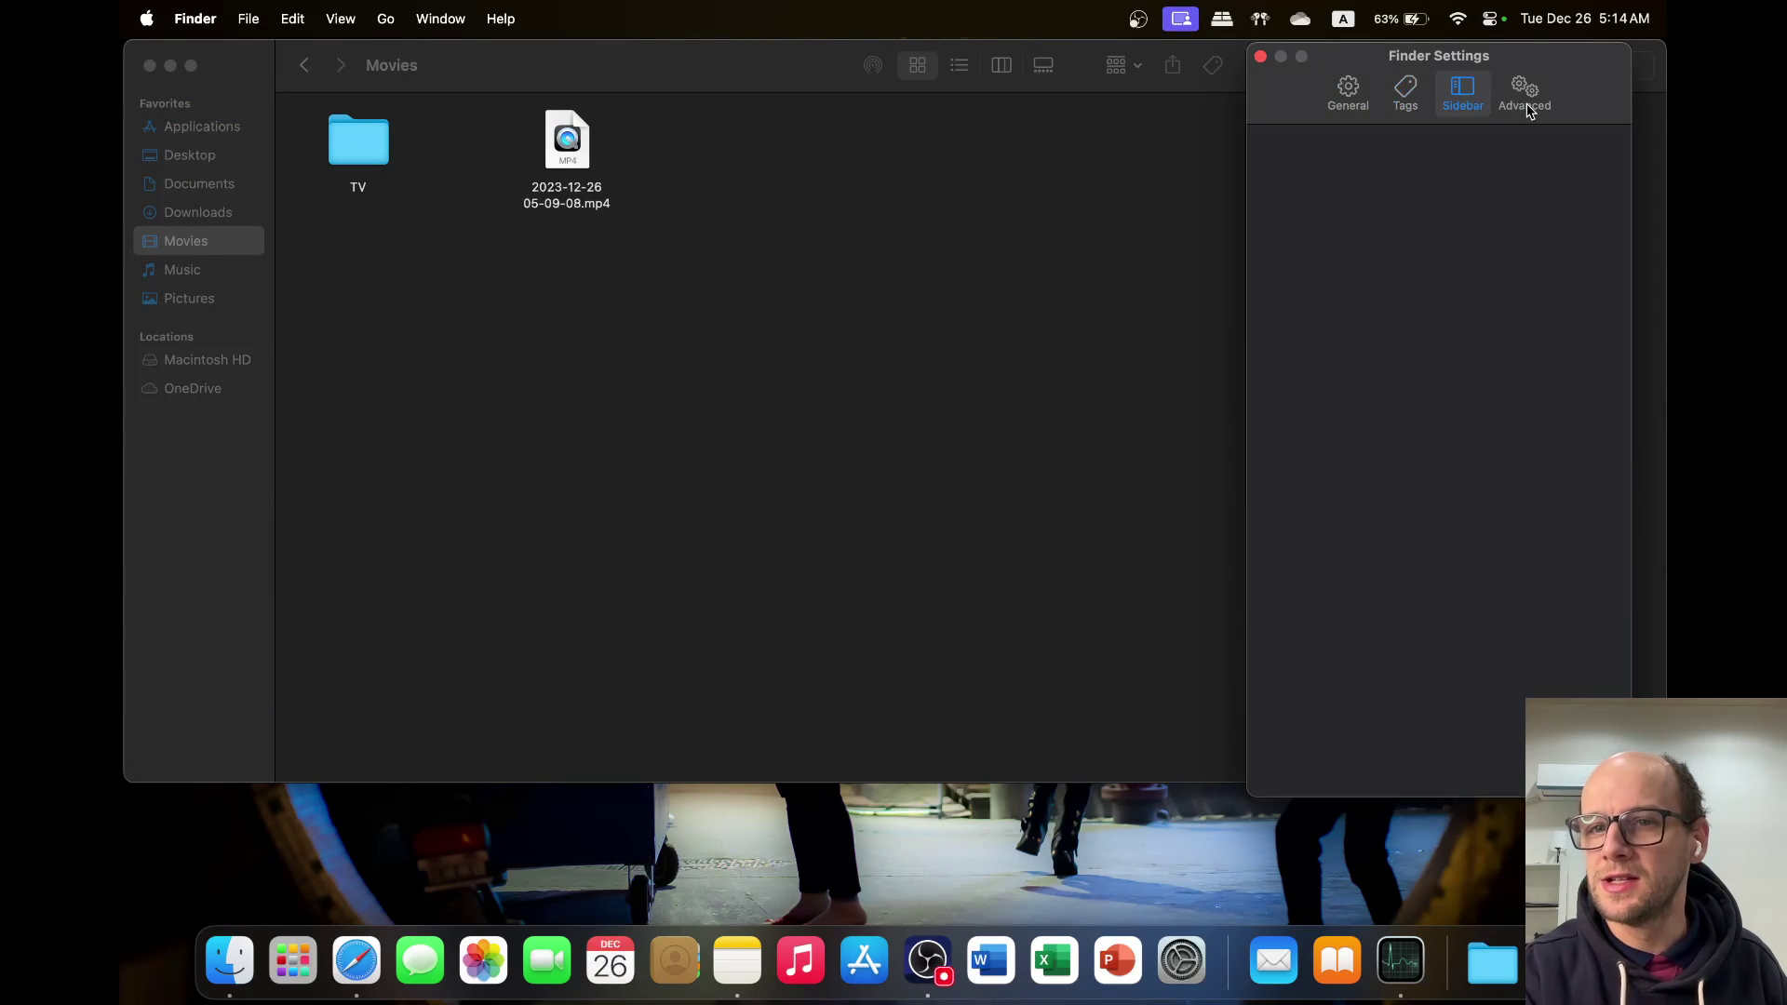
left_click(1524, 92)
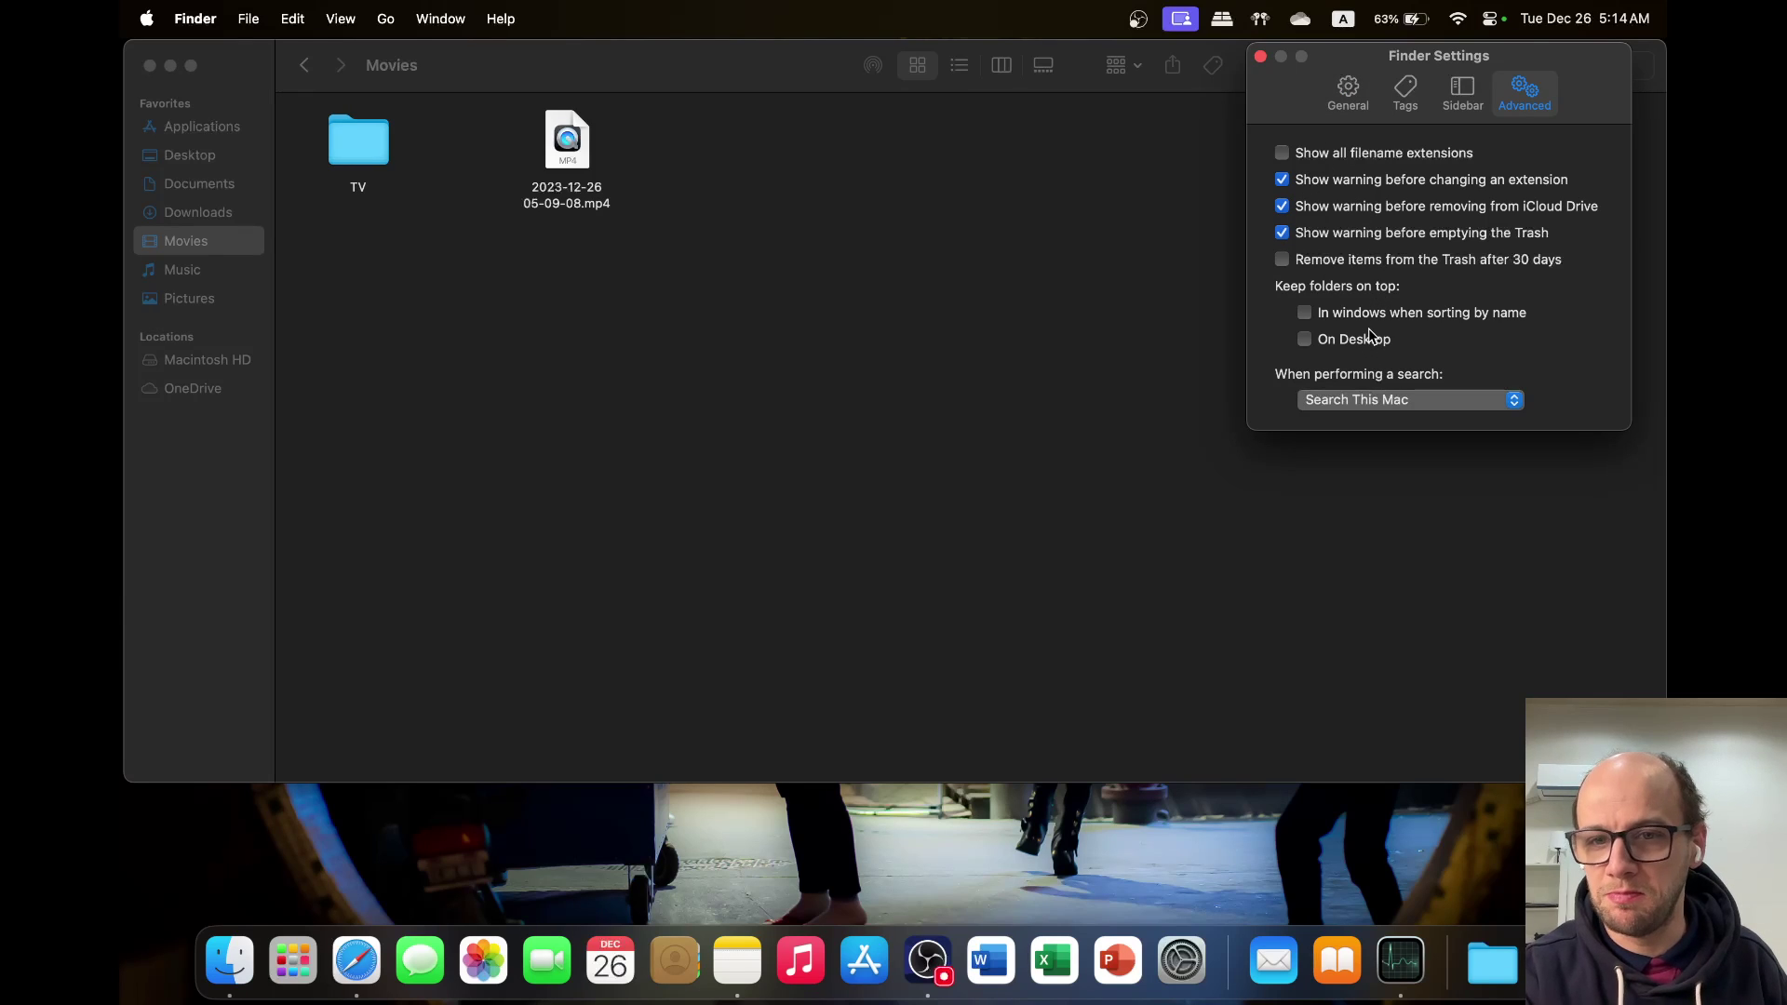
left_click(1259, 57)
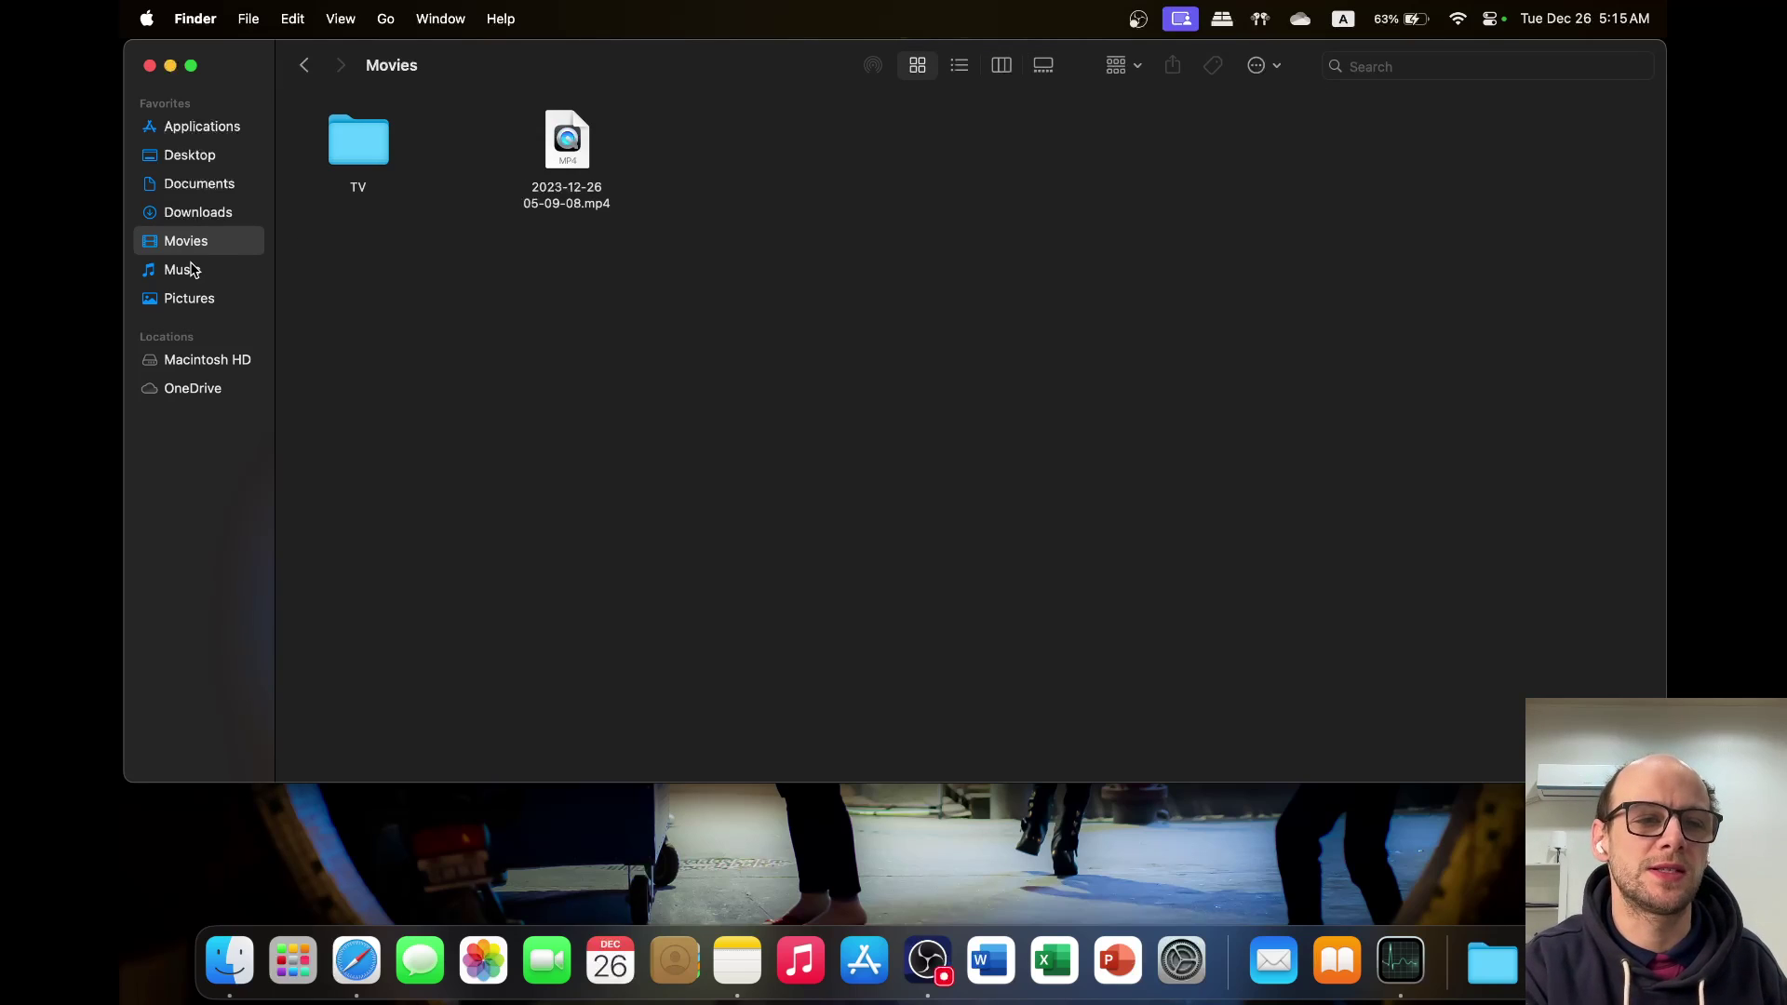
Step: Show Movies in columns, then open and close its View Options panel without changes
left_click(1002, 66)
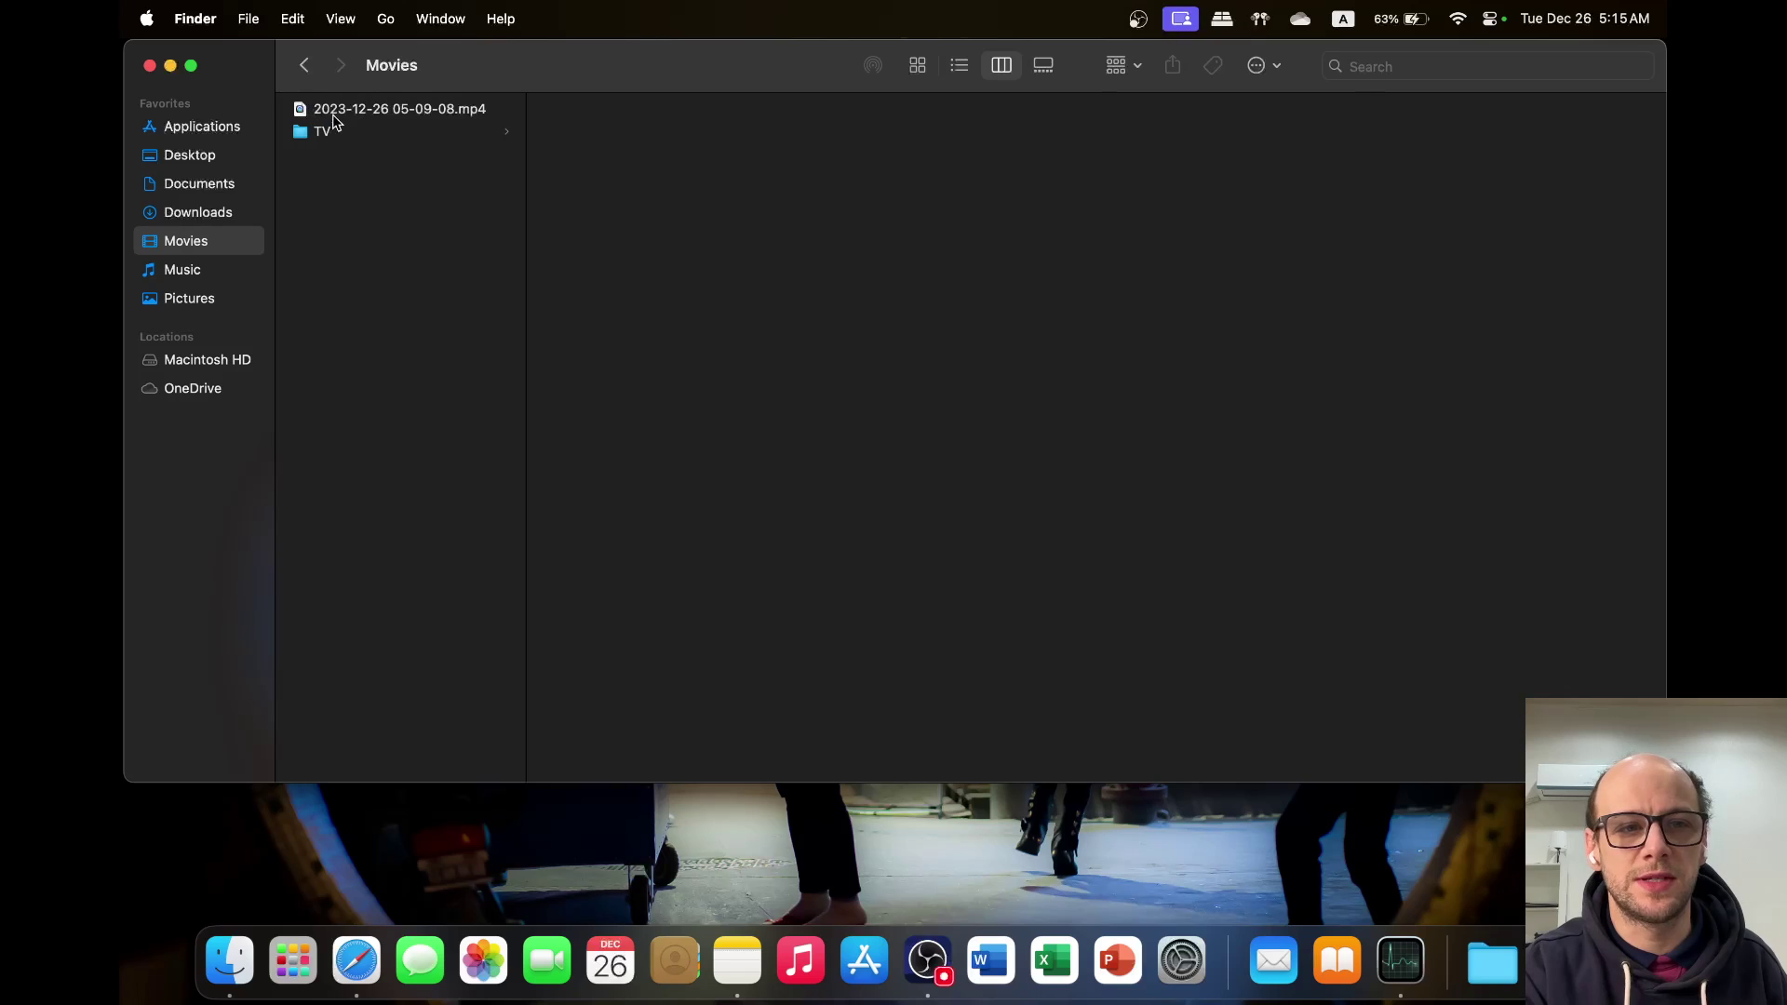
left_click(345, 20)
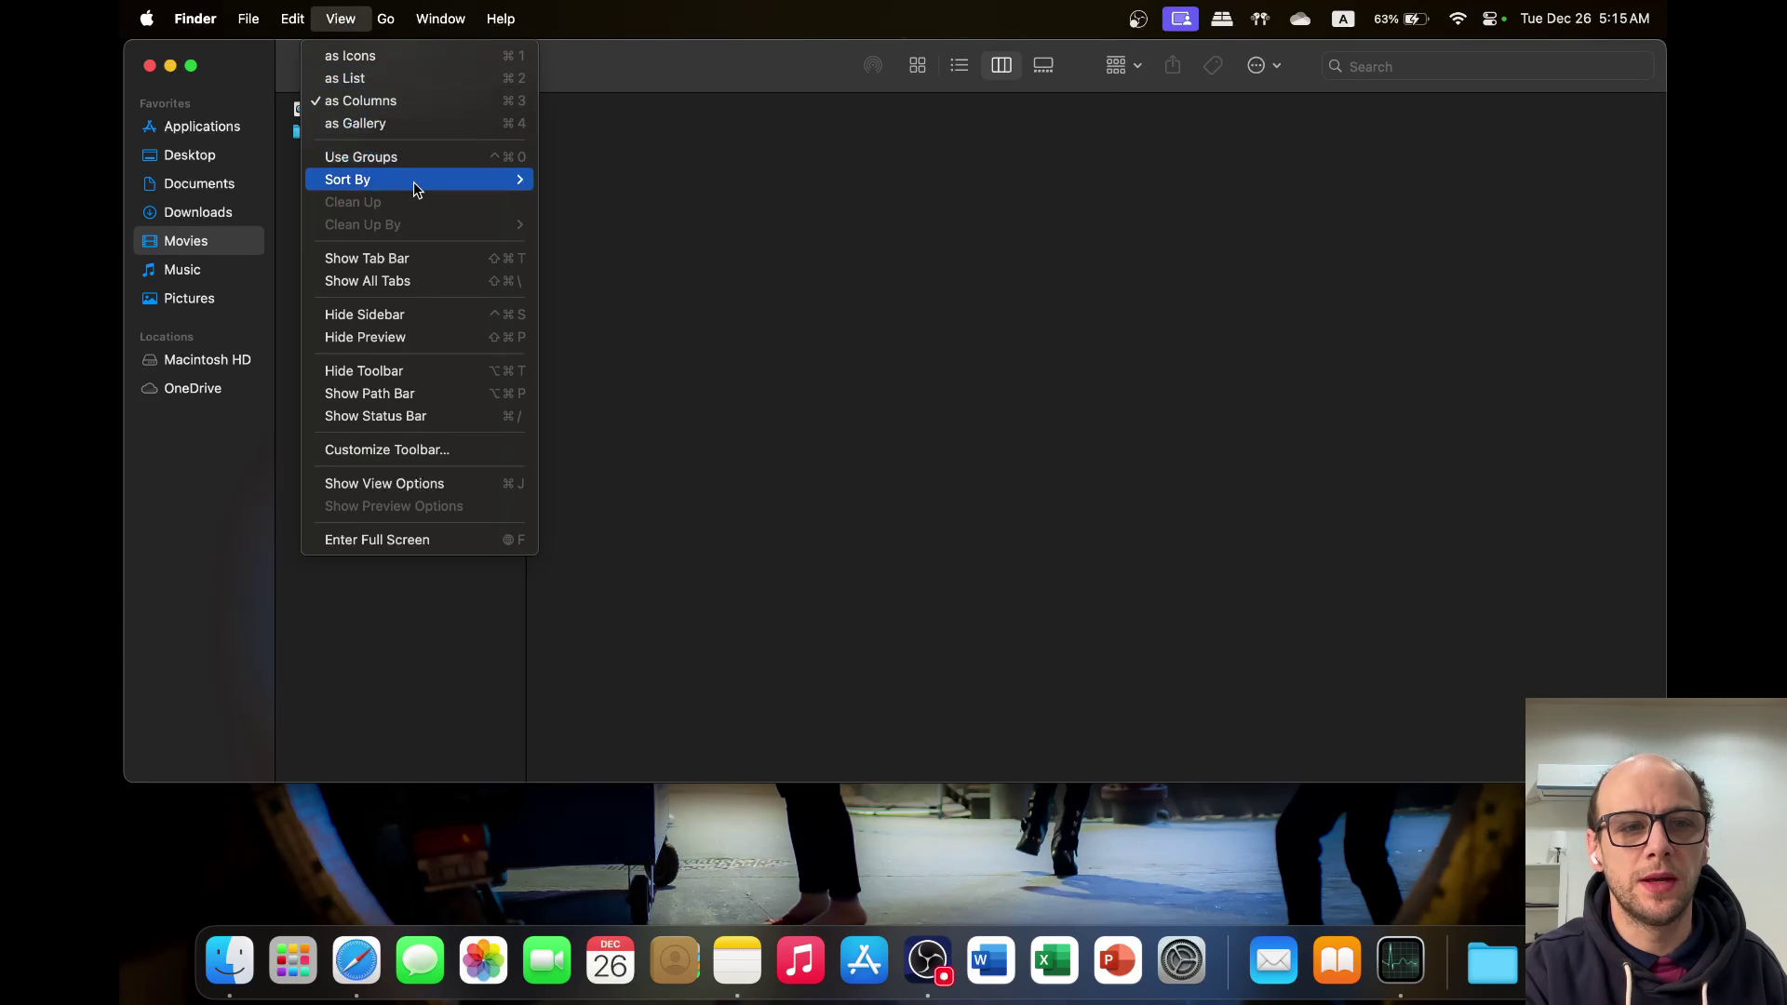
left_click(446, 489)
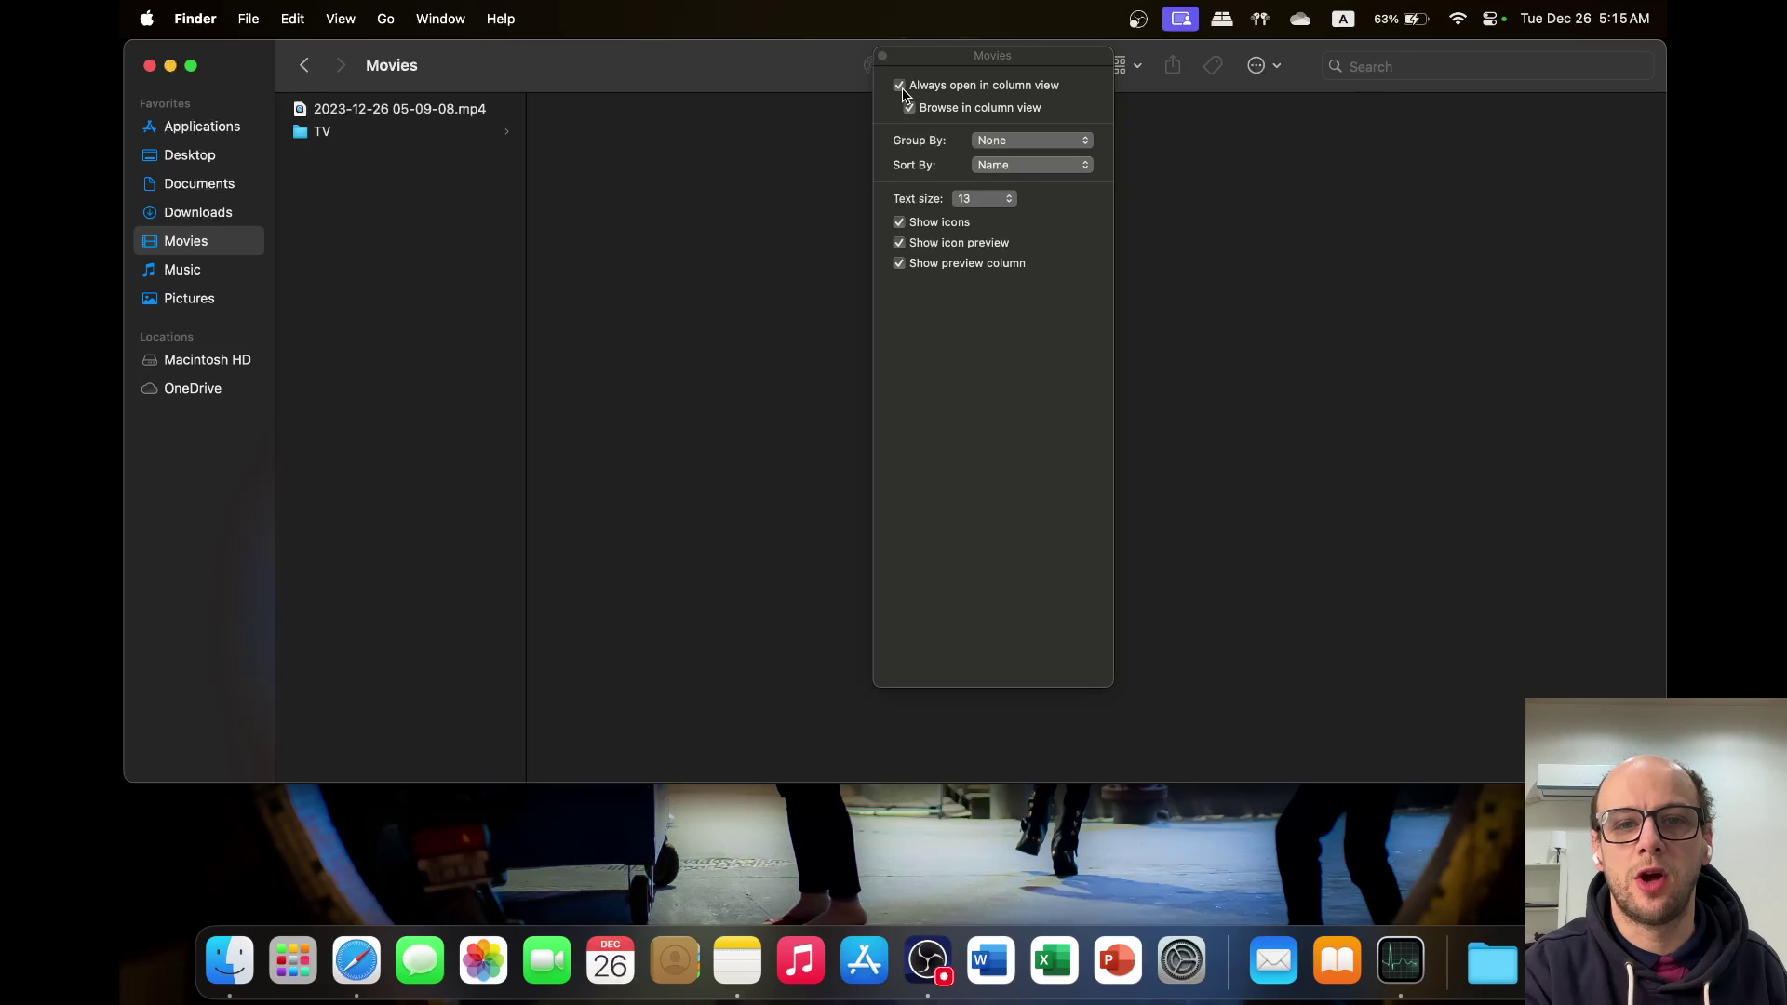
left_click(884, 68)
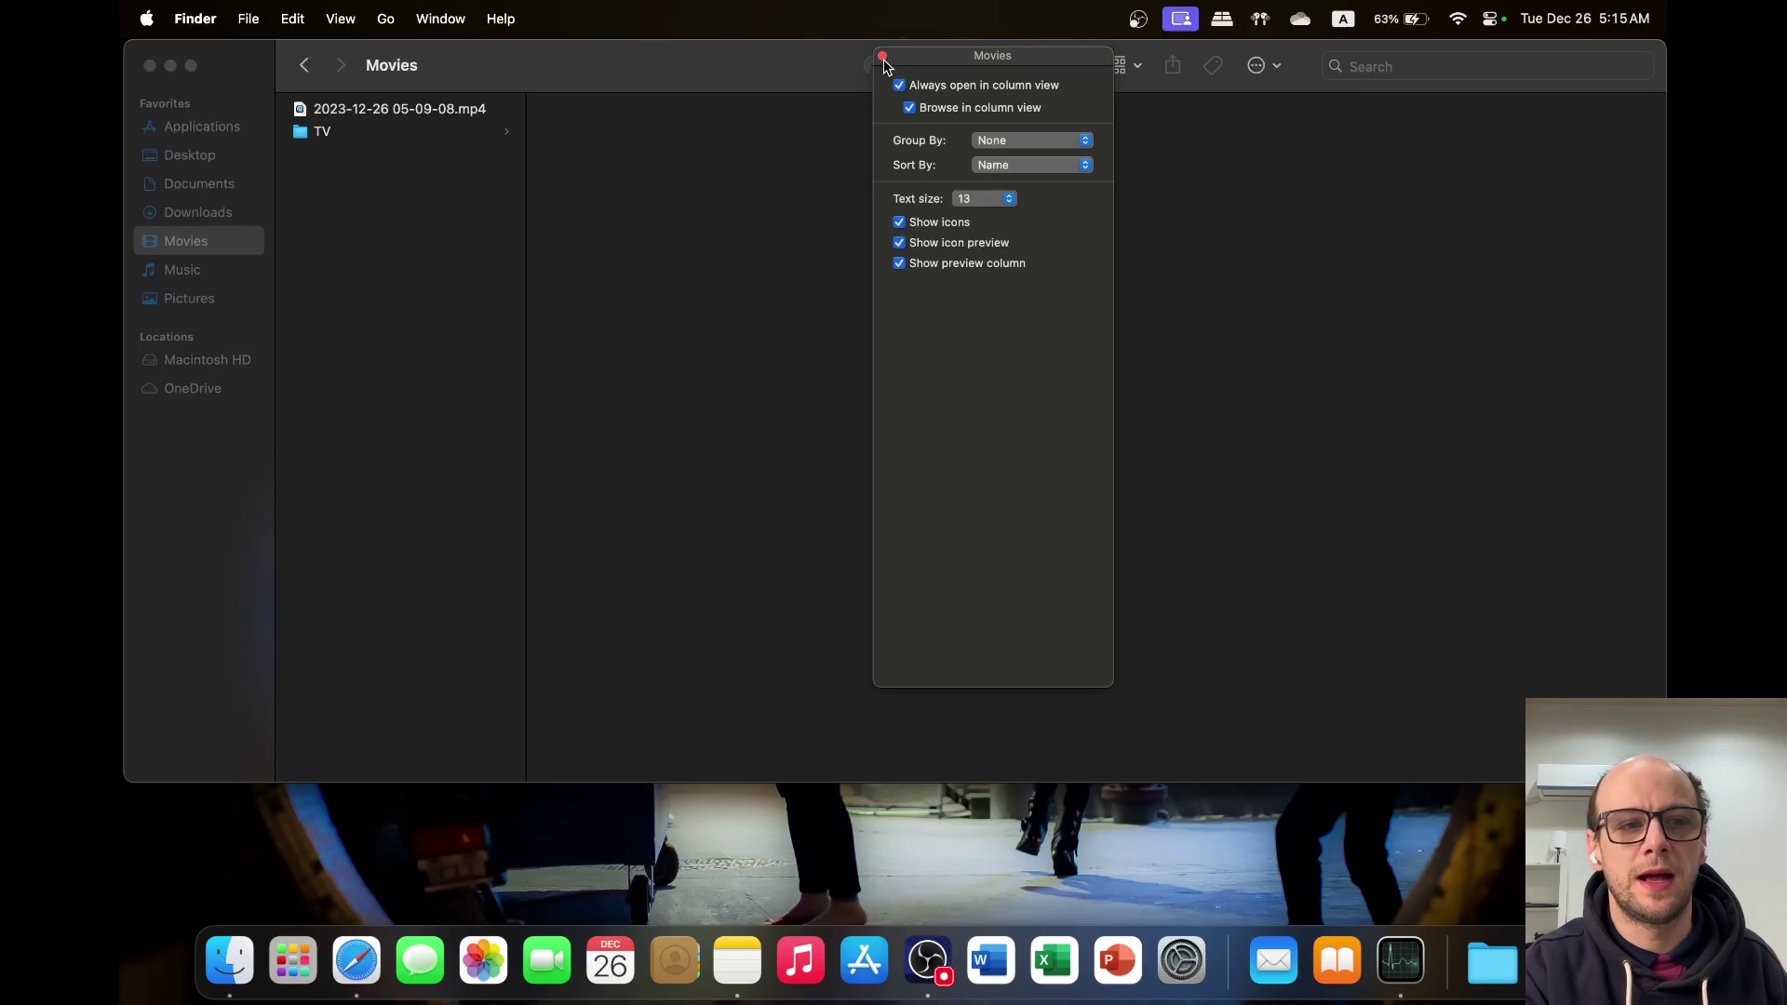
left_click(883, 58)
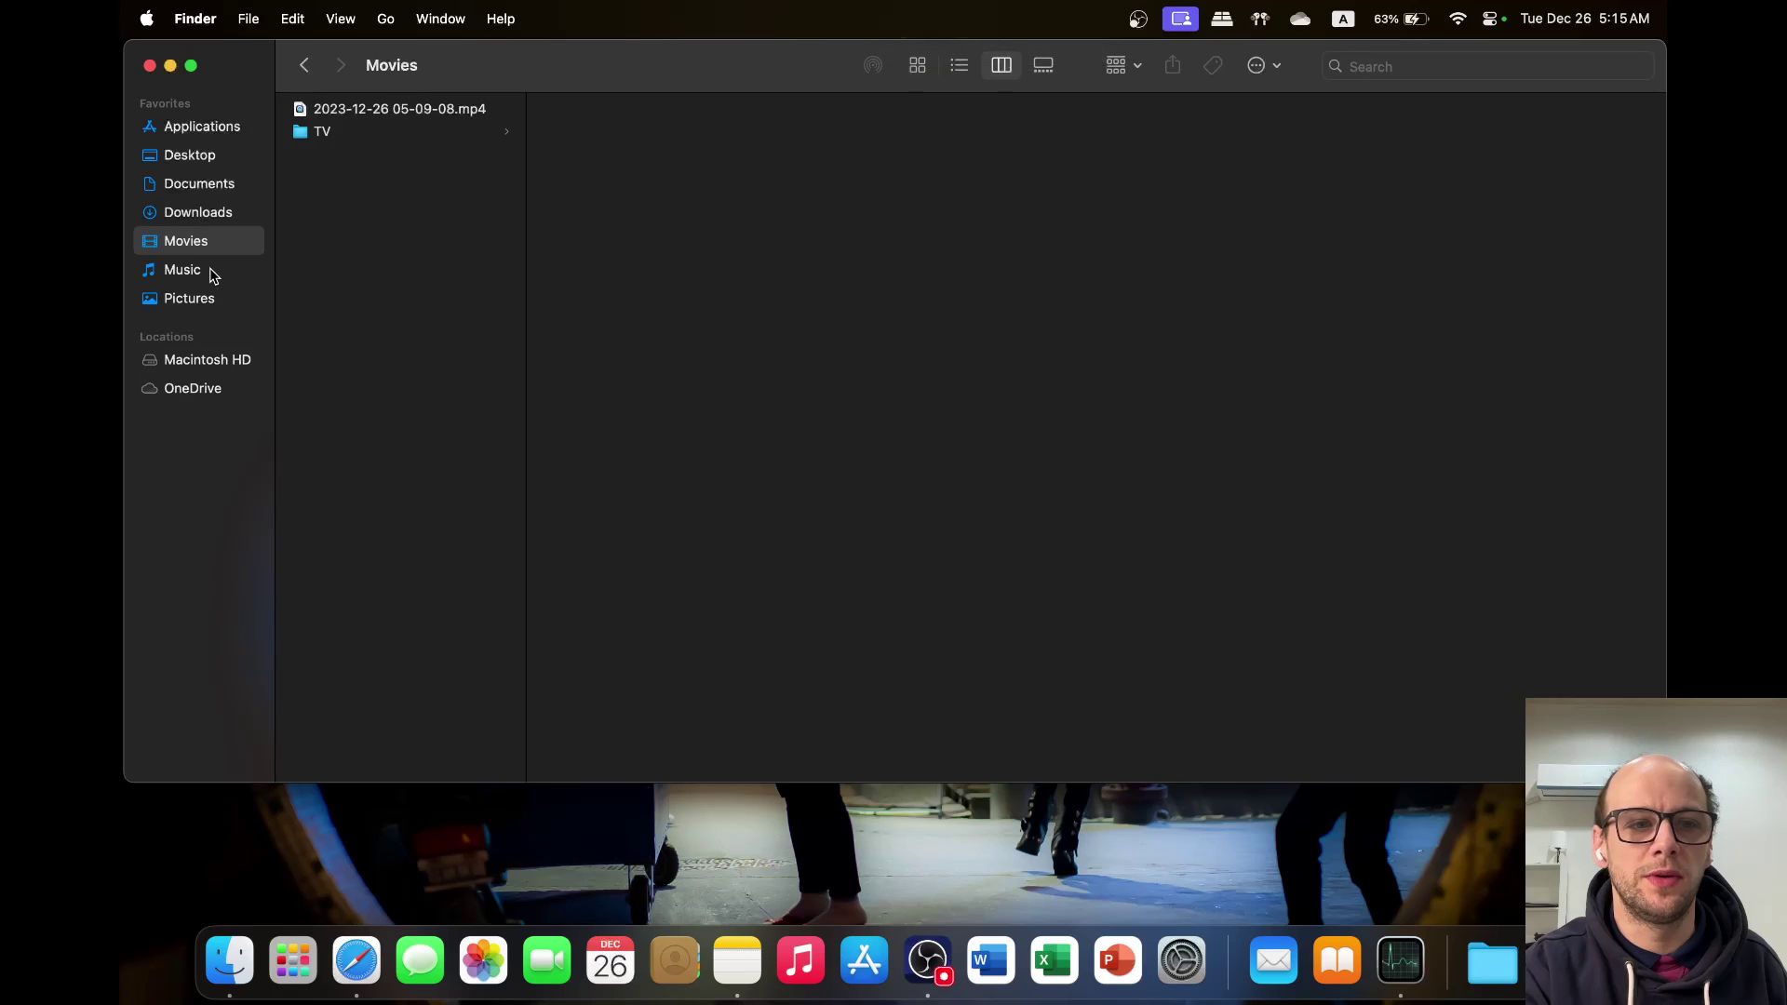
left_click(212, 217)
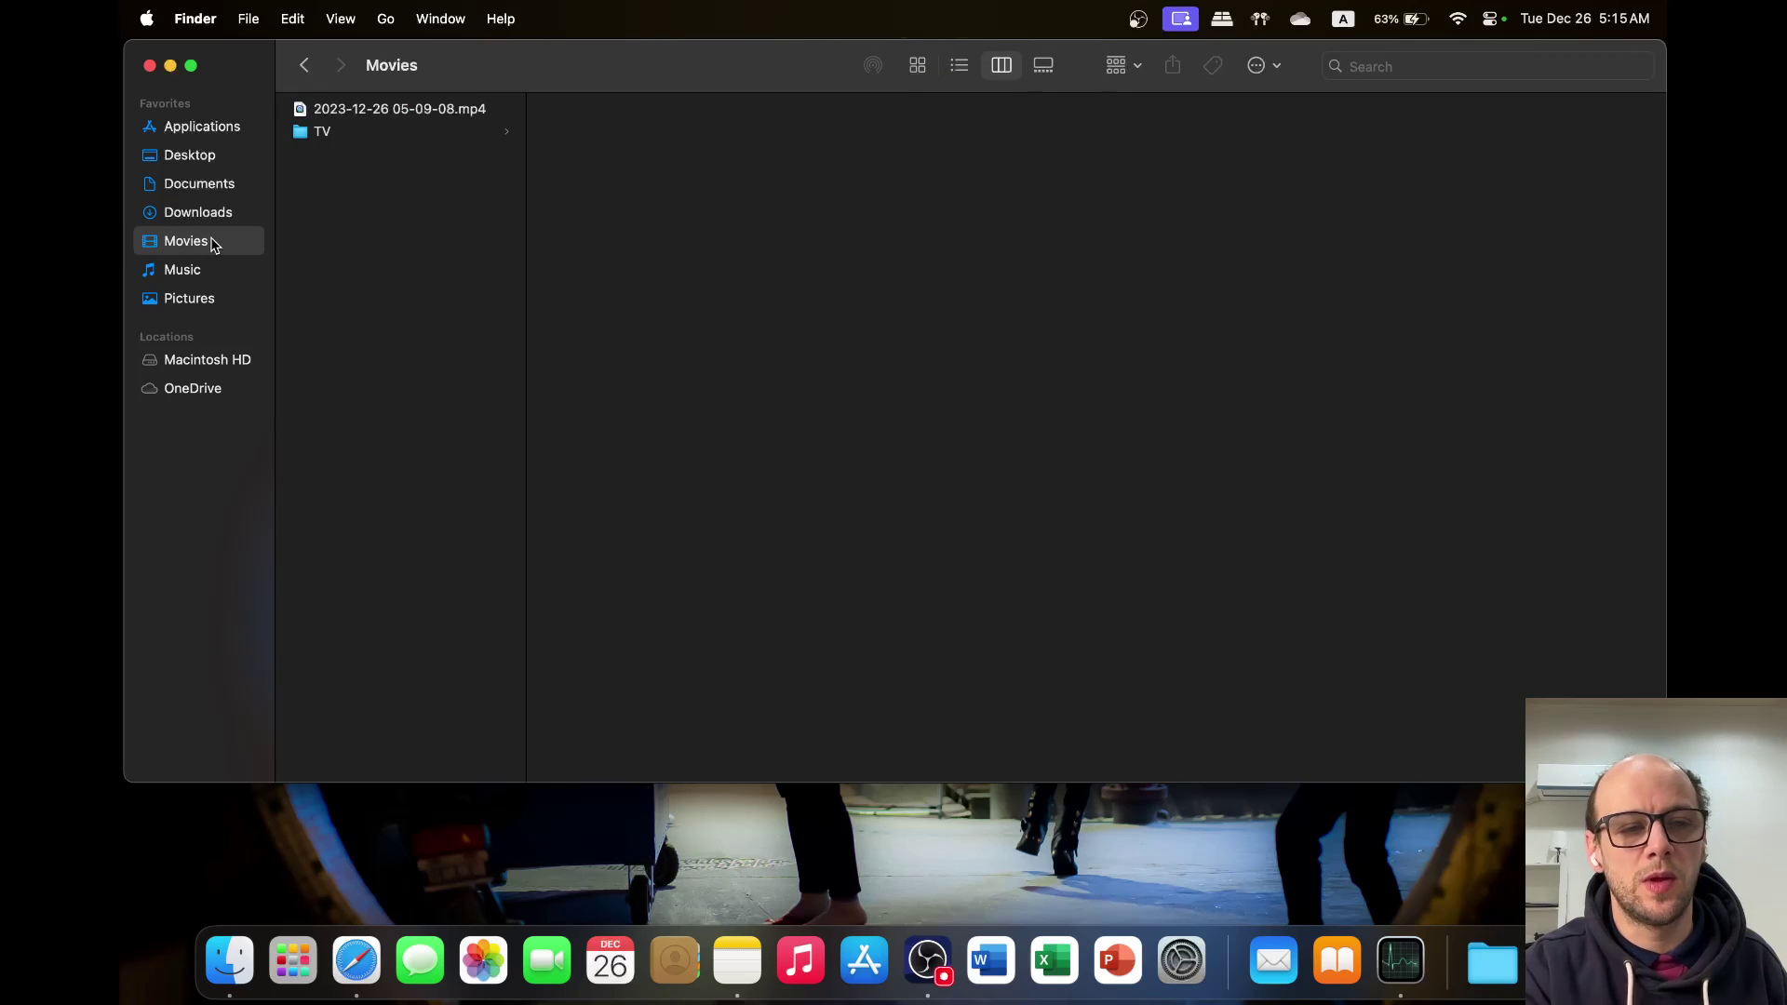
Step: Show the Music folder in columns, then move to the Pictures folder
left_click(211, 267)
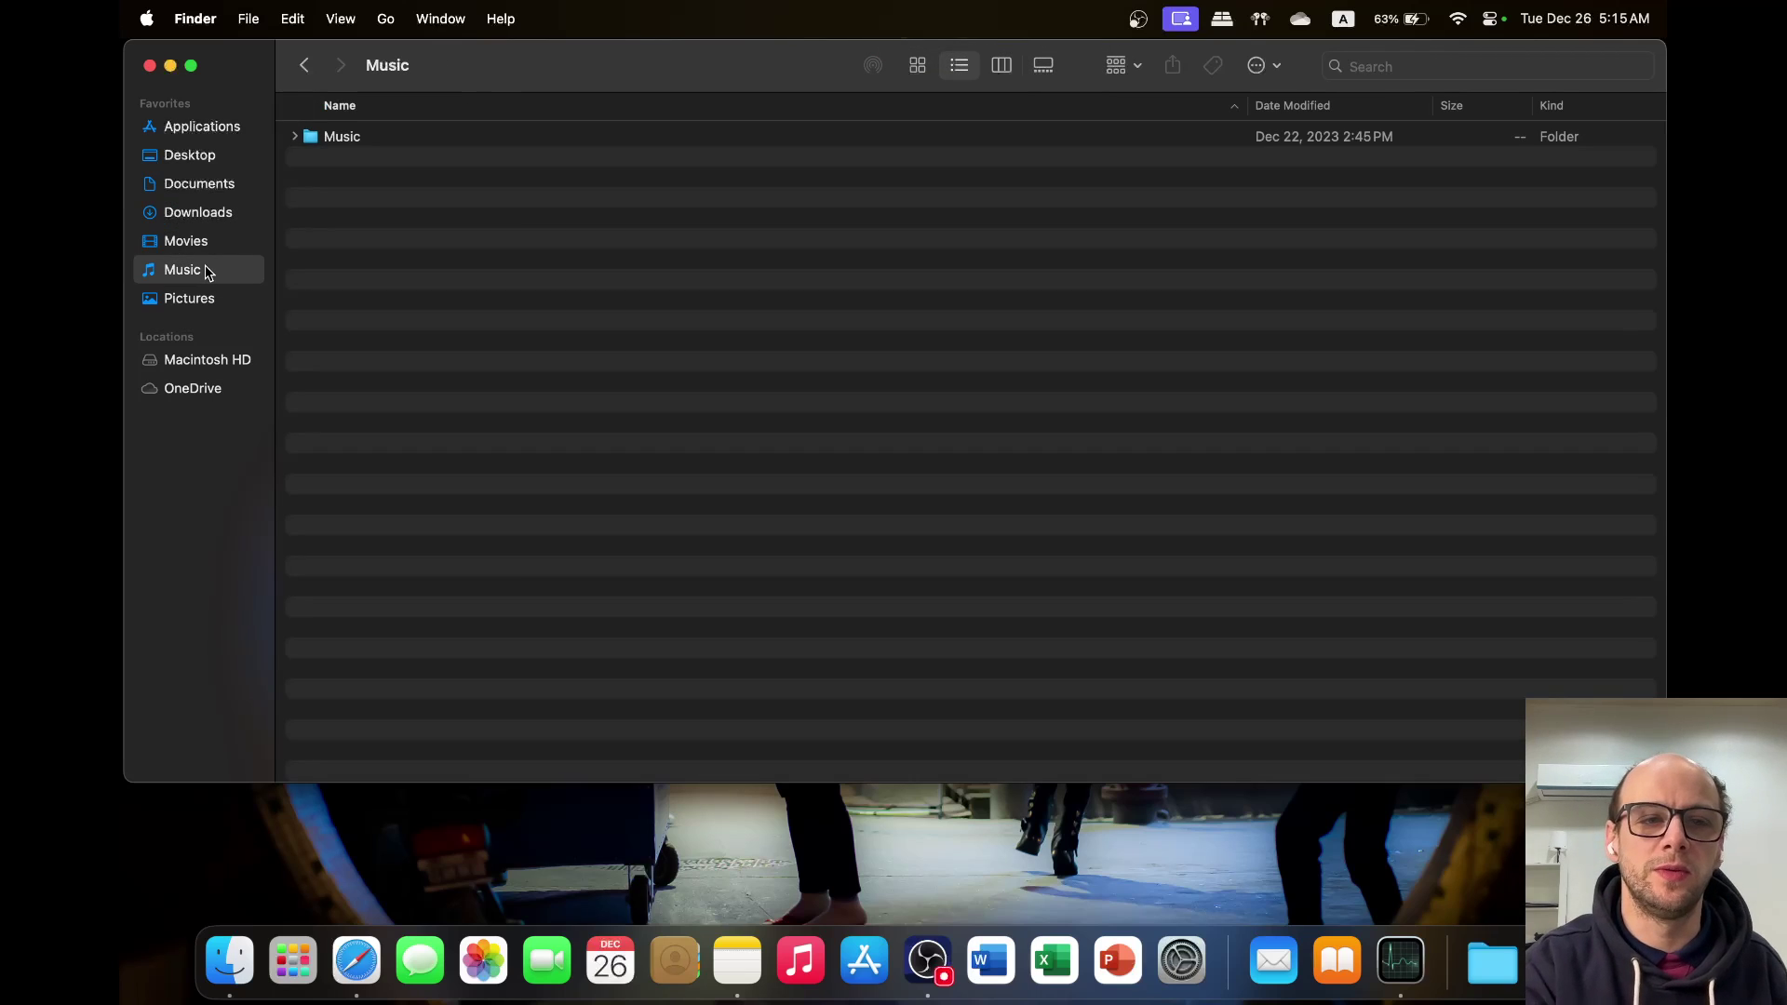
left_click(1003, 69)
left_click(221, 297)
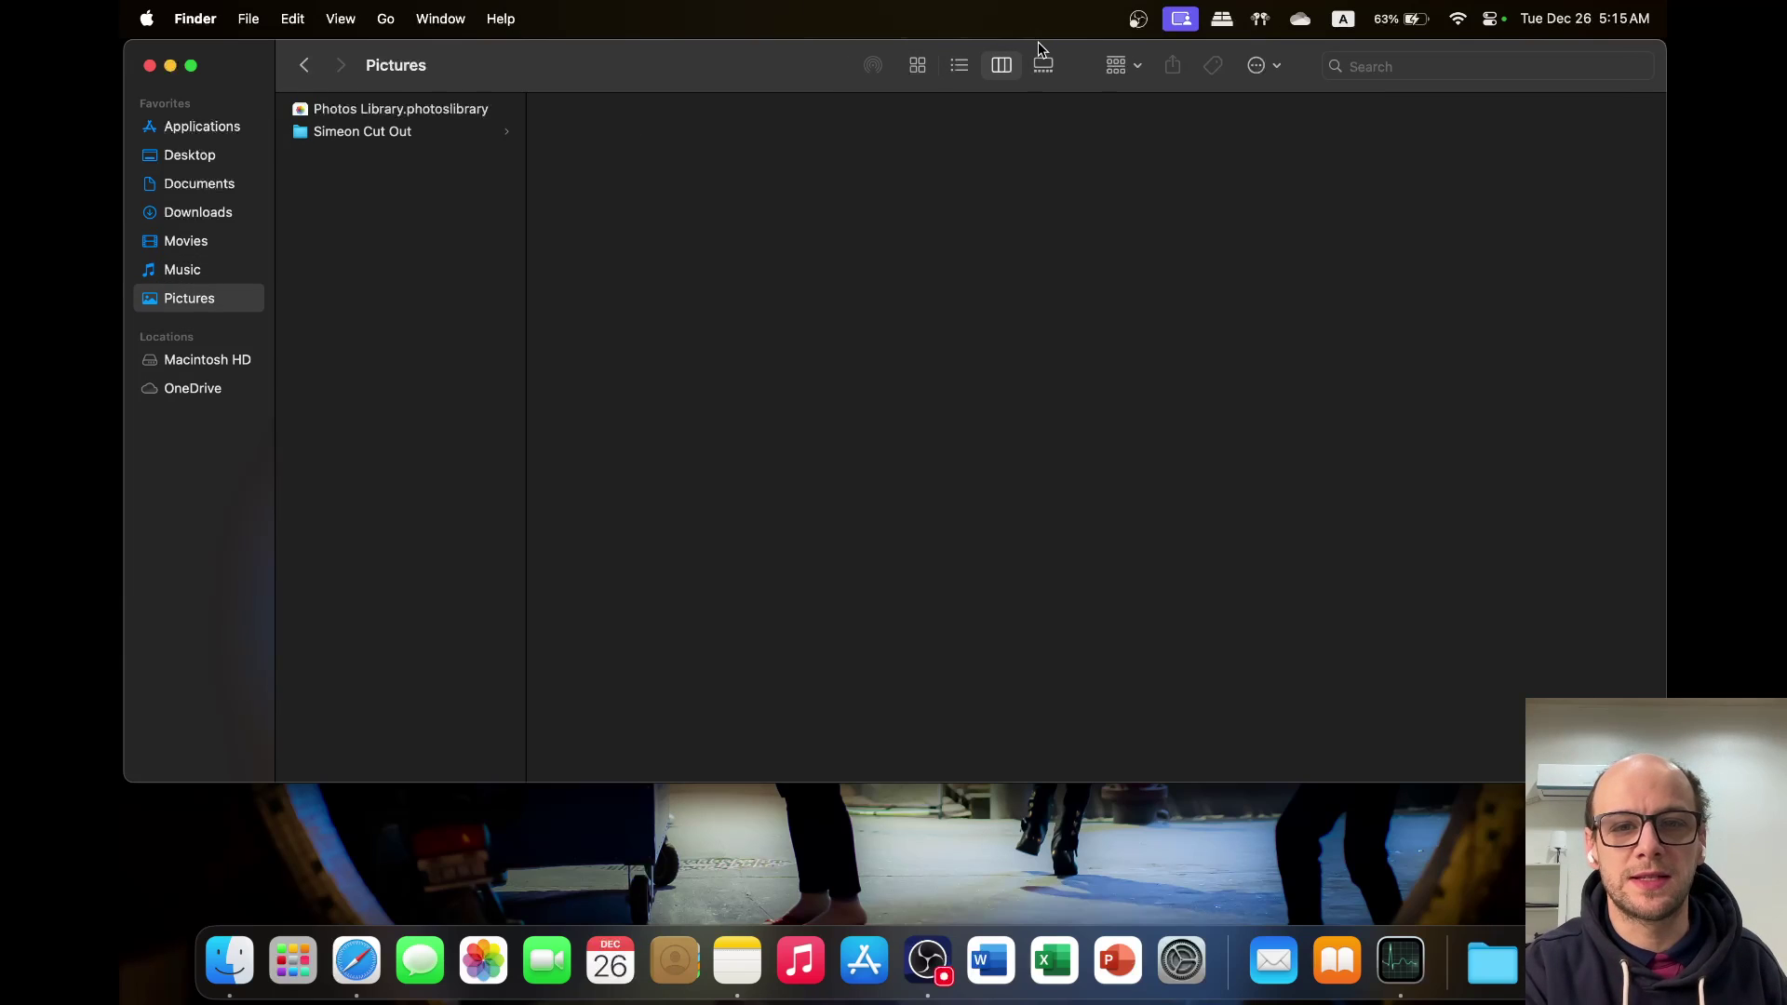
Step: Open View Options for Pictures, then switch to Documents and Desktop with the panel open
left_click(336, 19)
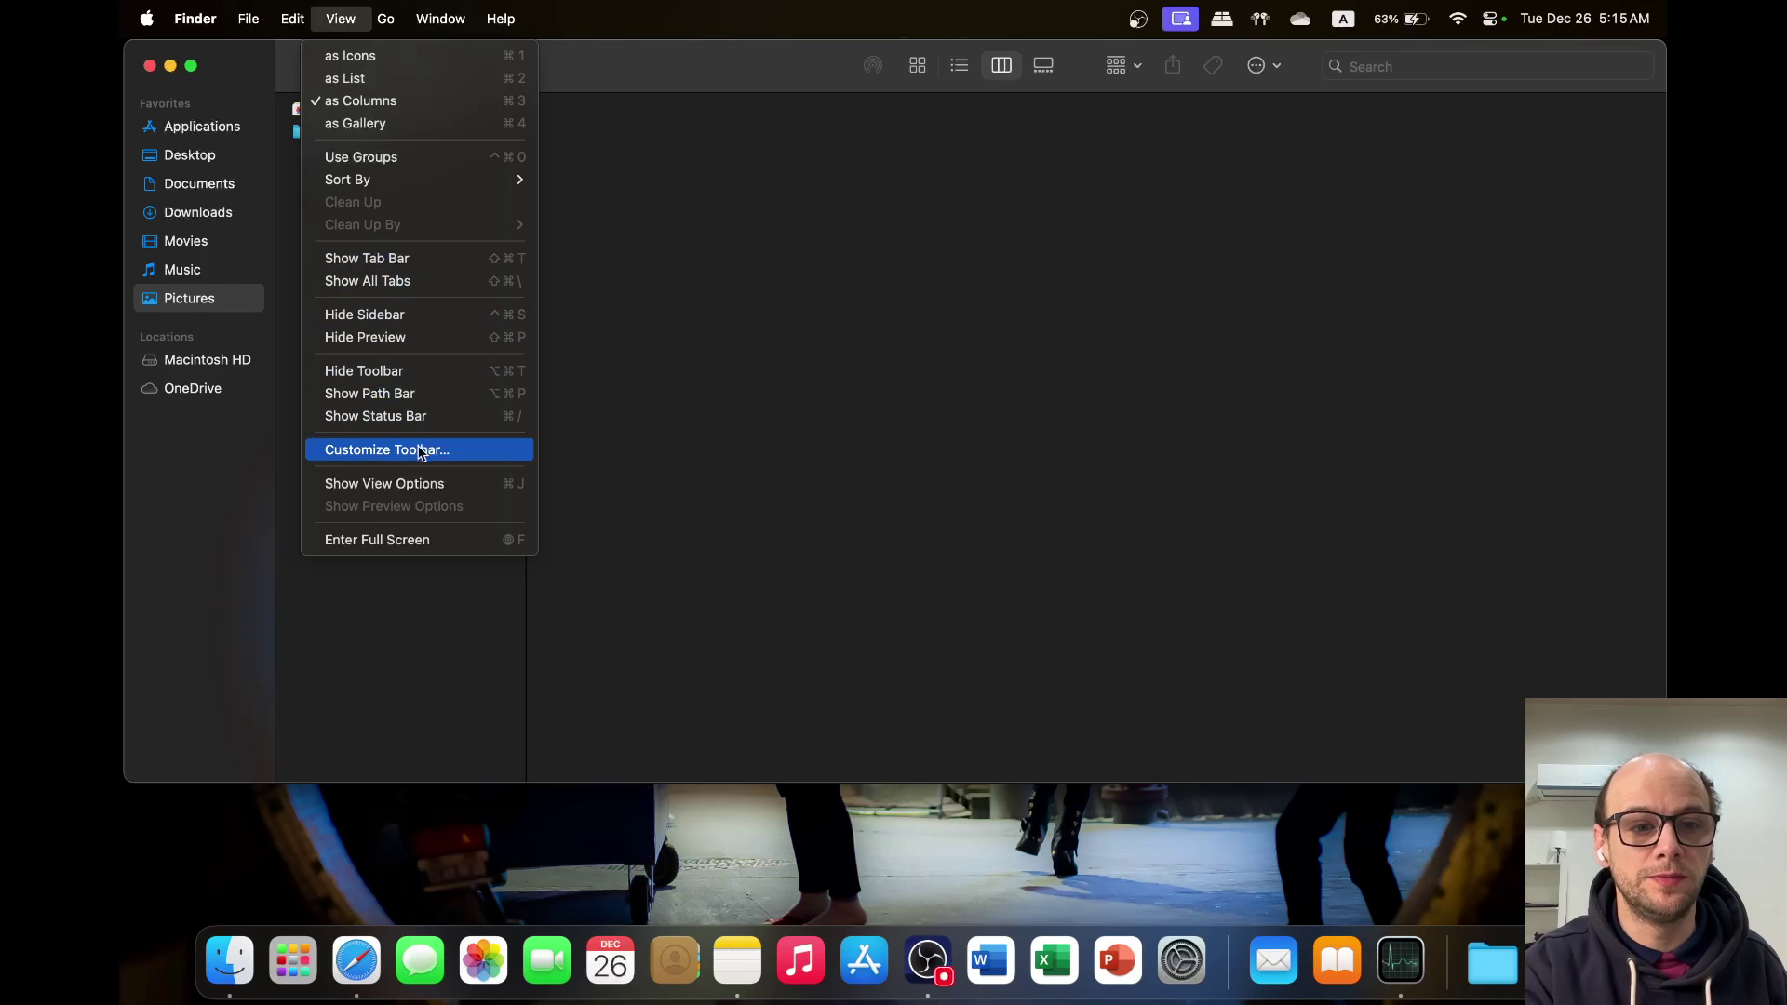
left_click(415, 489)
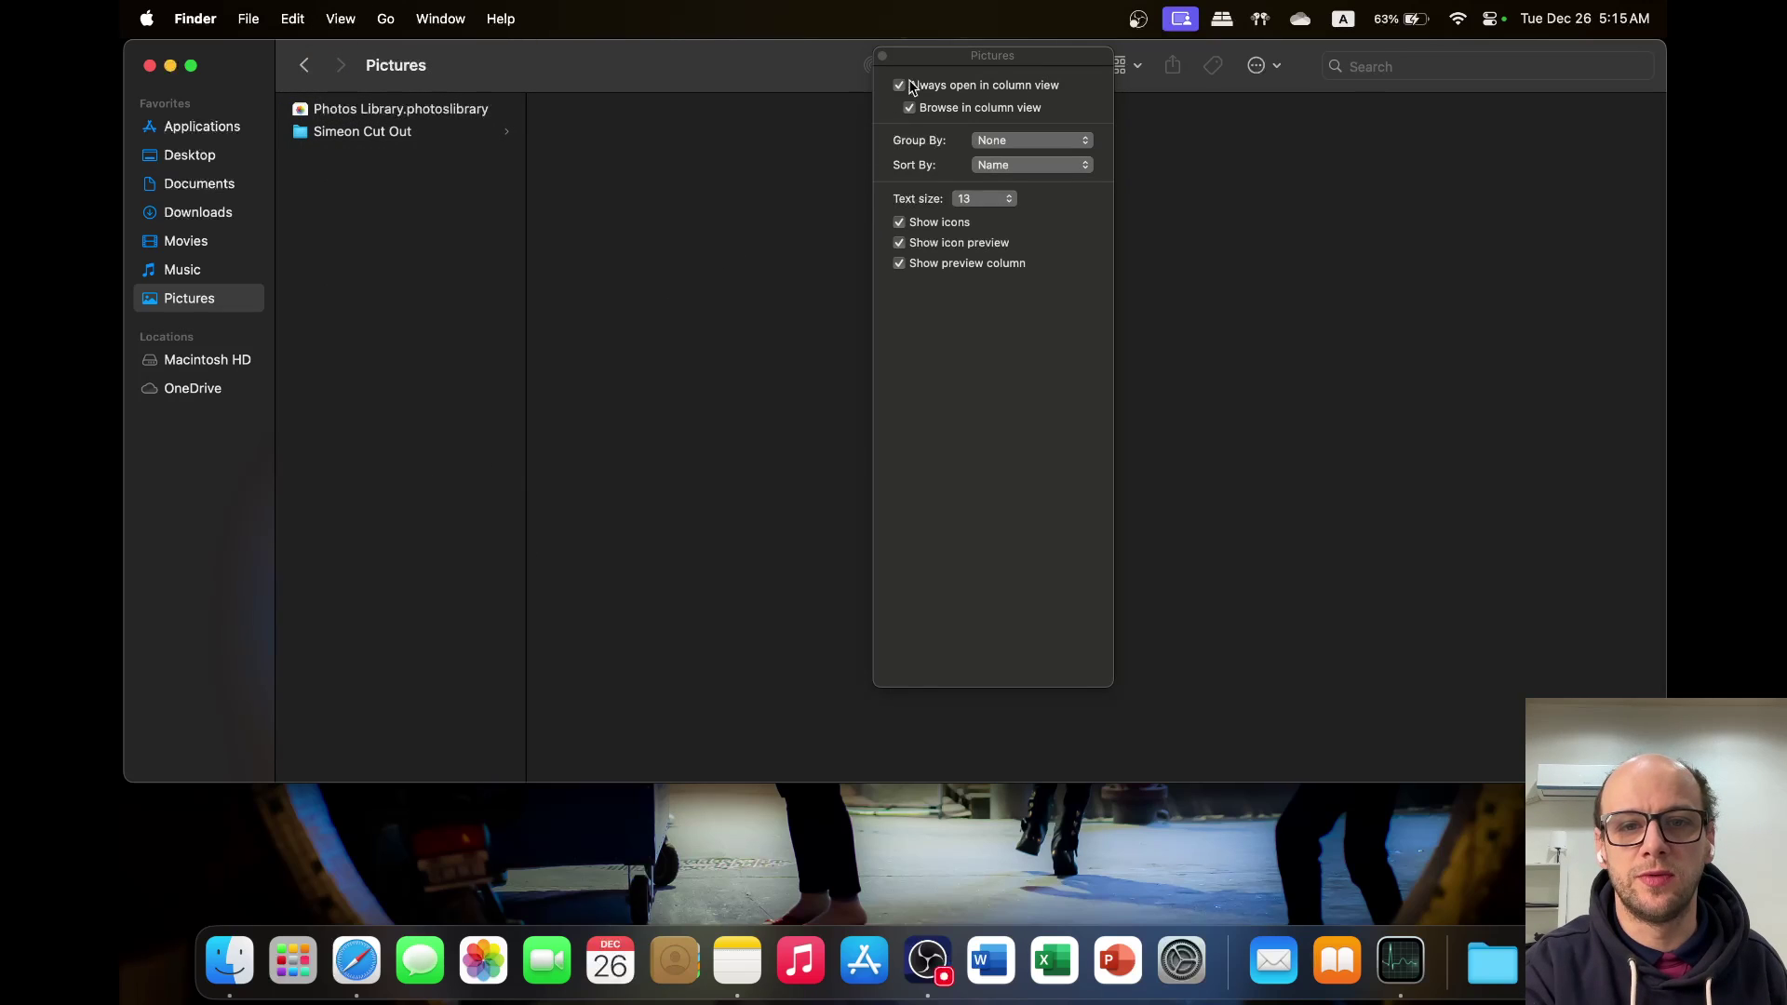
left_click(228, 185)
left_click(213, 165)
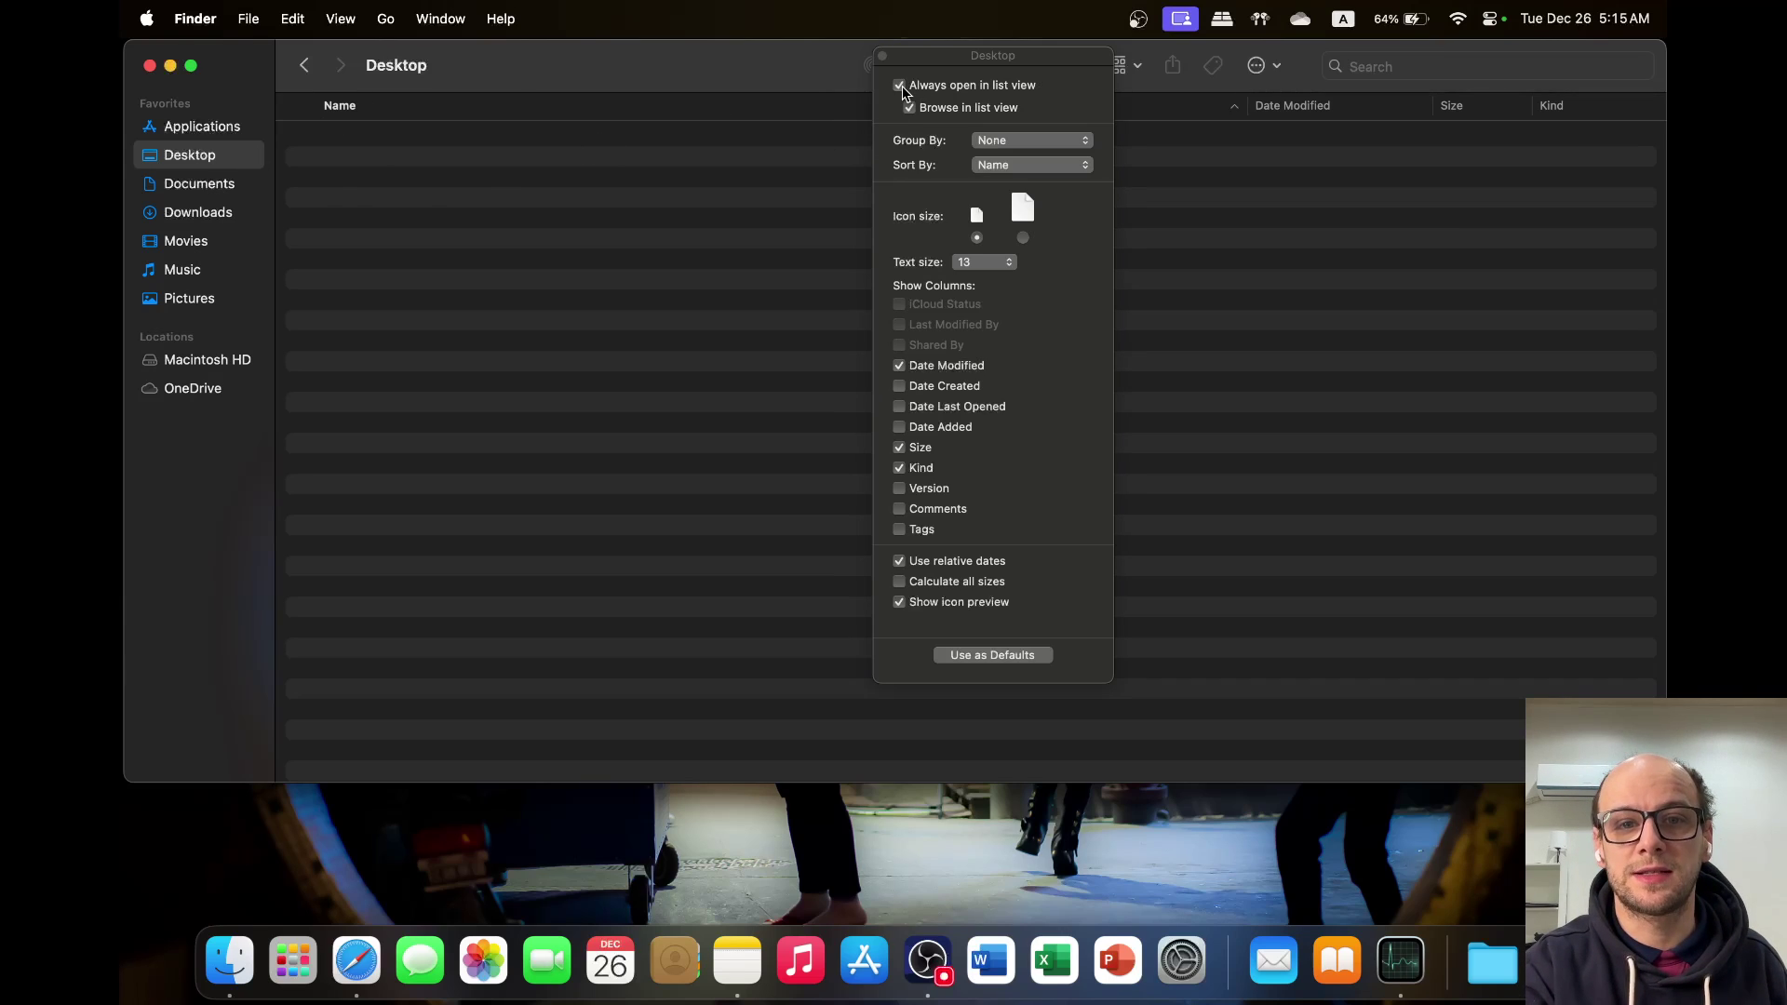
Step: Close Desktop's View Options, show Desktop in columns, then show Documents in columns
left_click(883, 56)
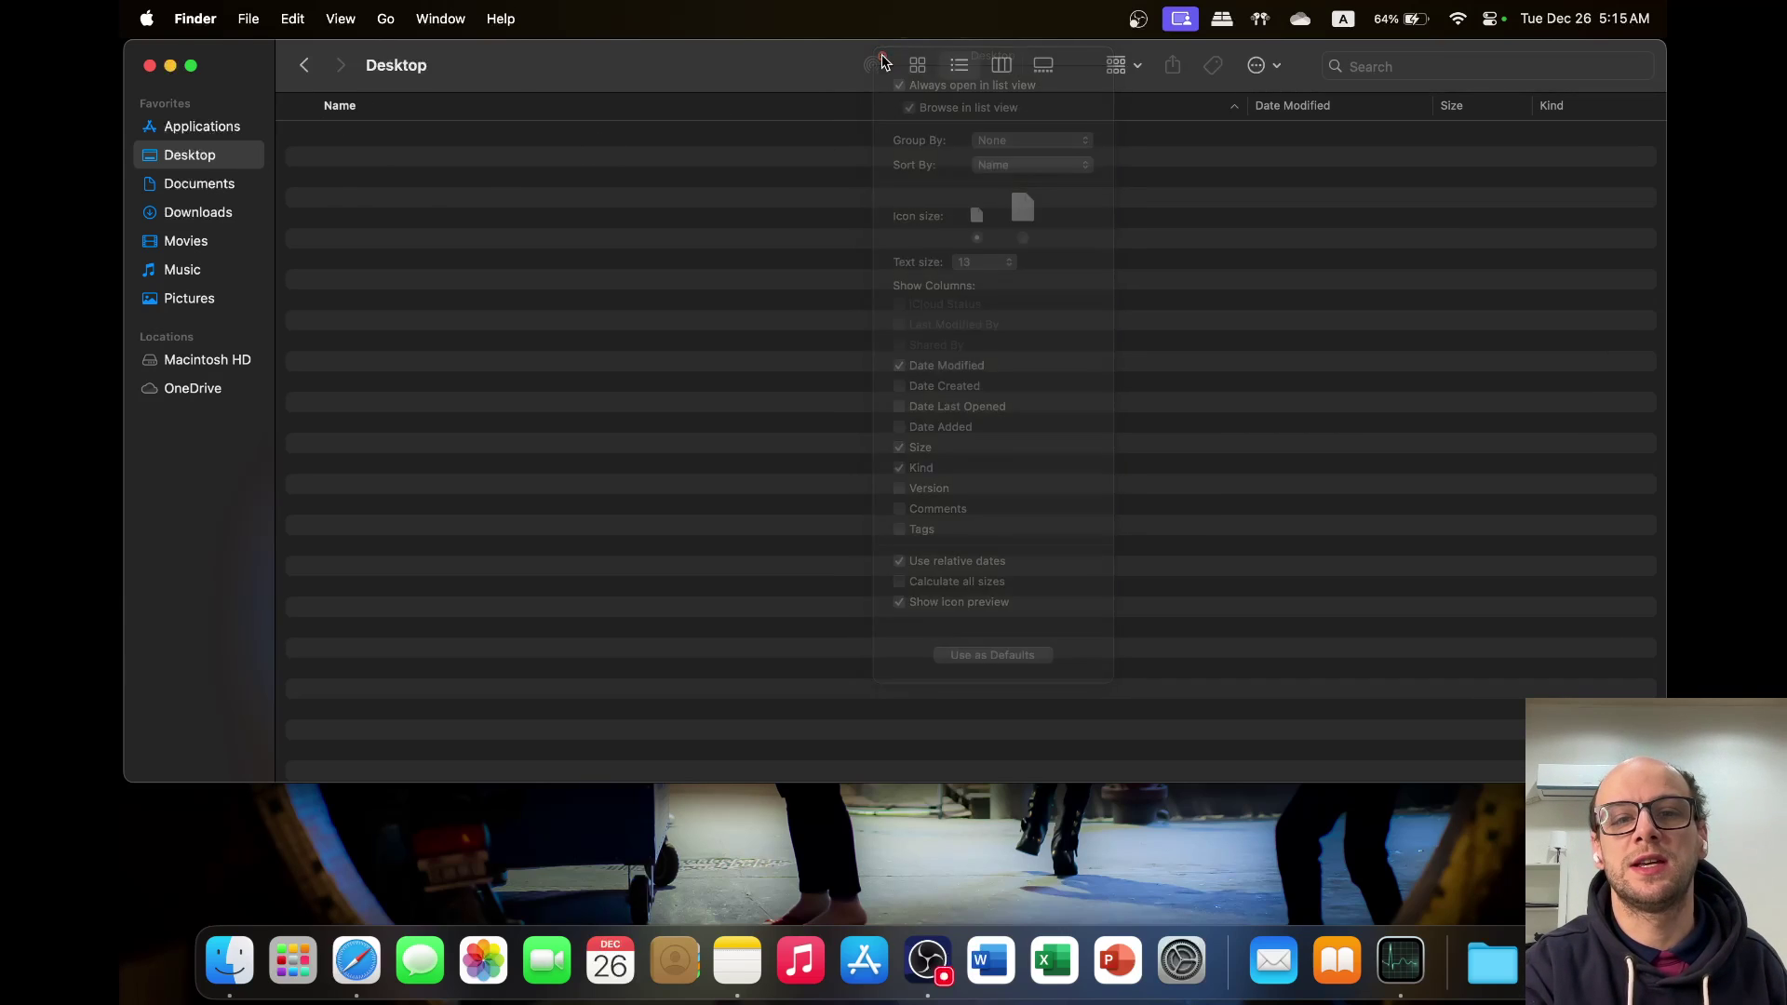
left_click(1003, 64)
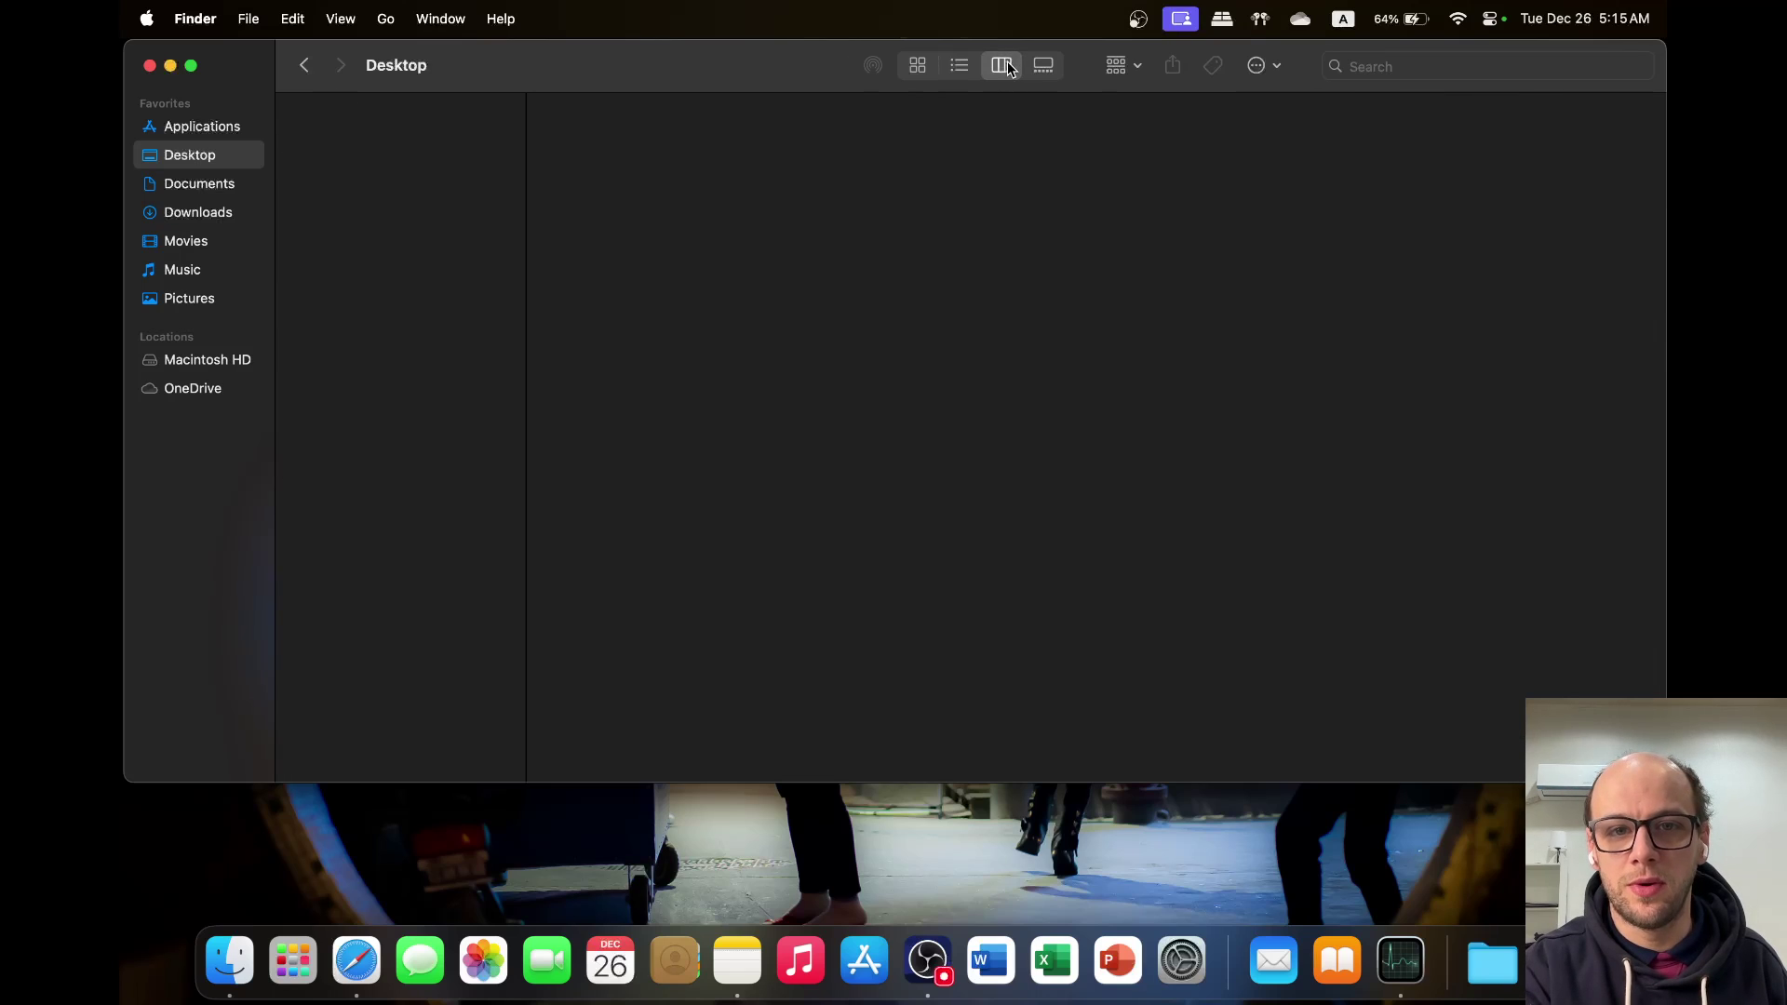
left_click(215, 132)
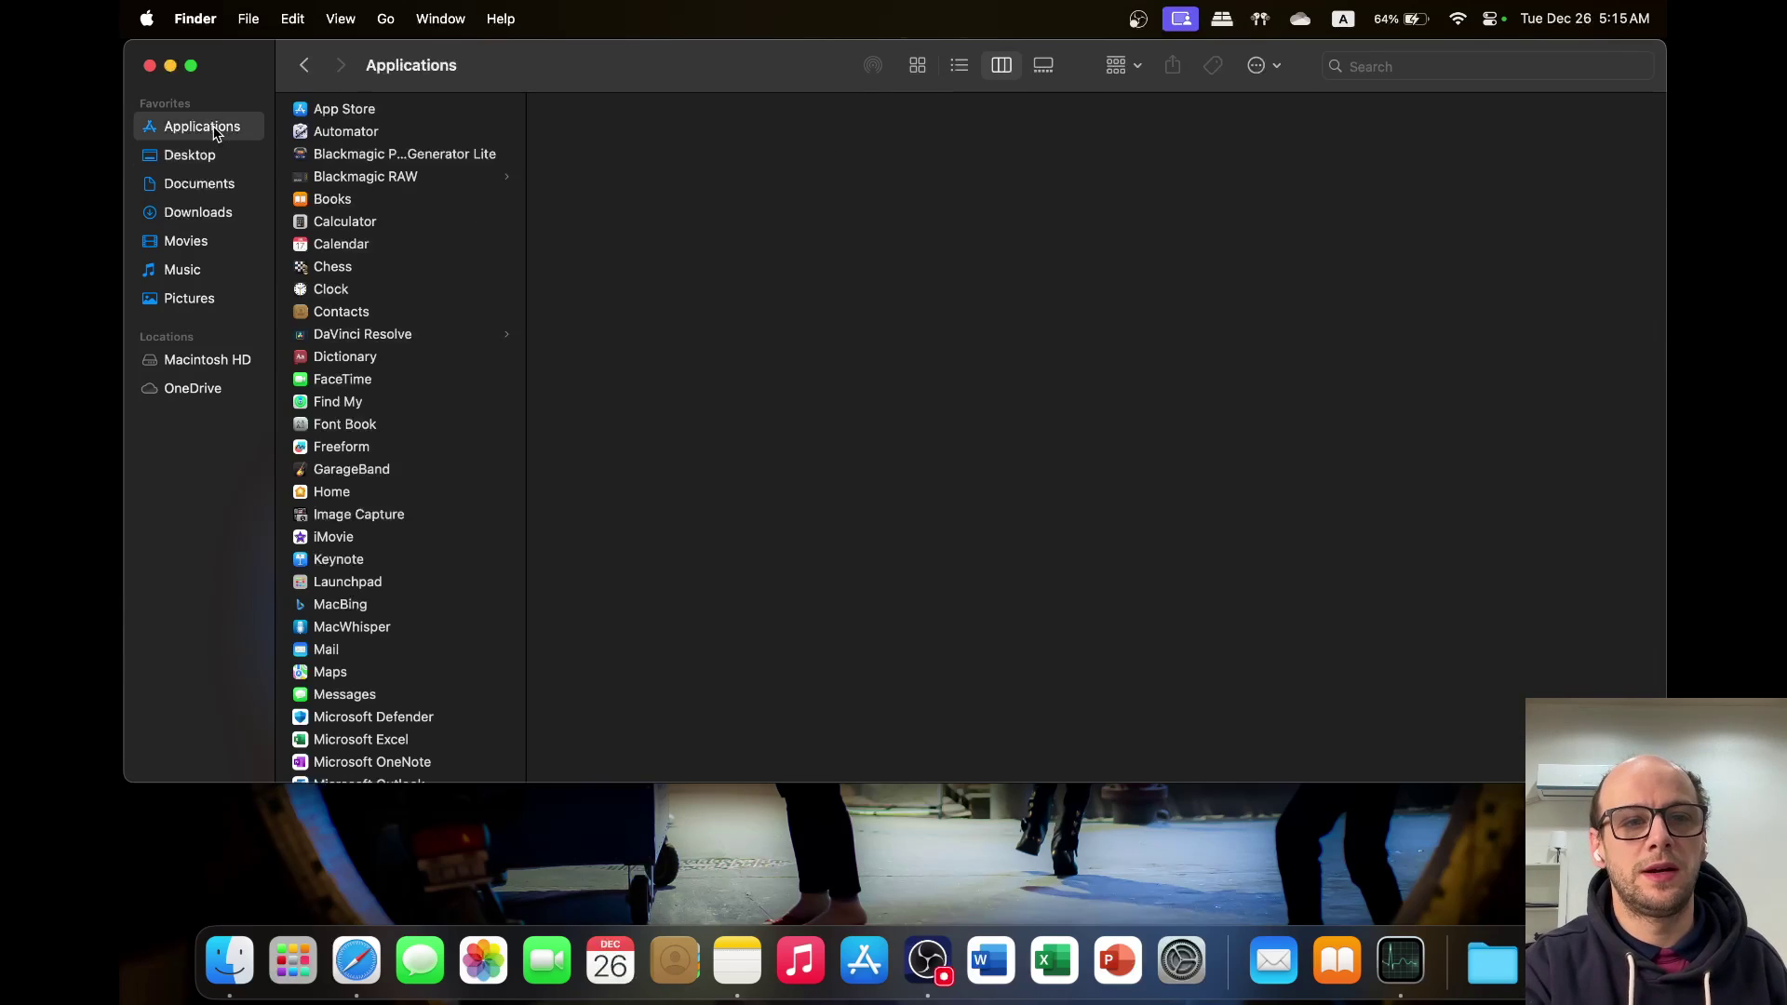
left_click(175, 146)
left_click(196, 181)
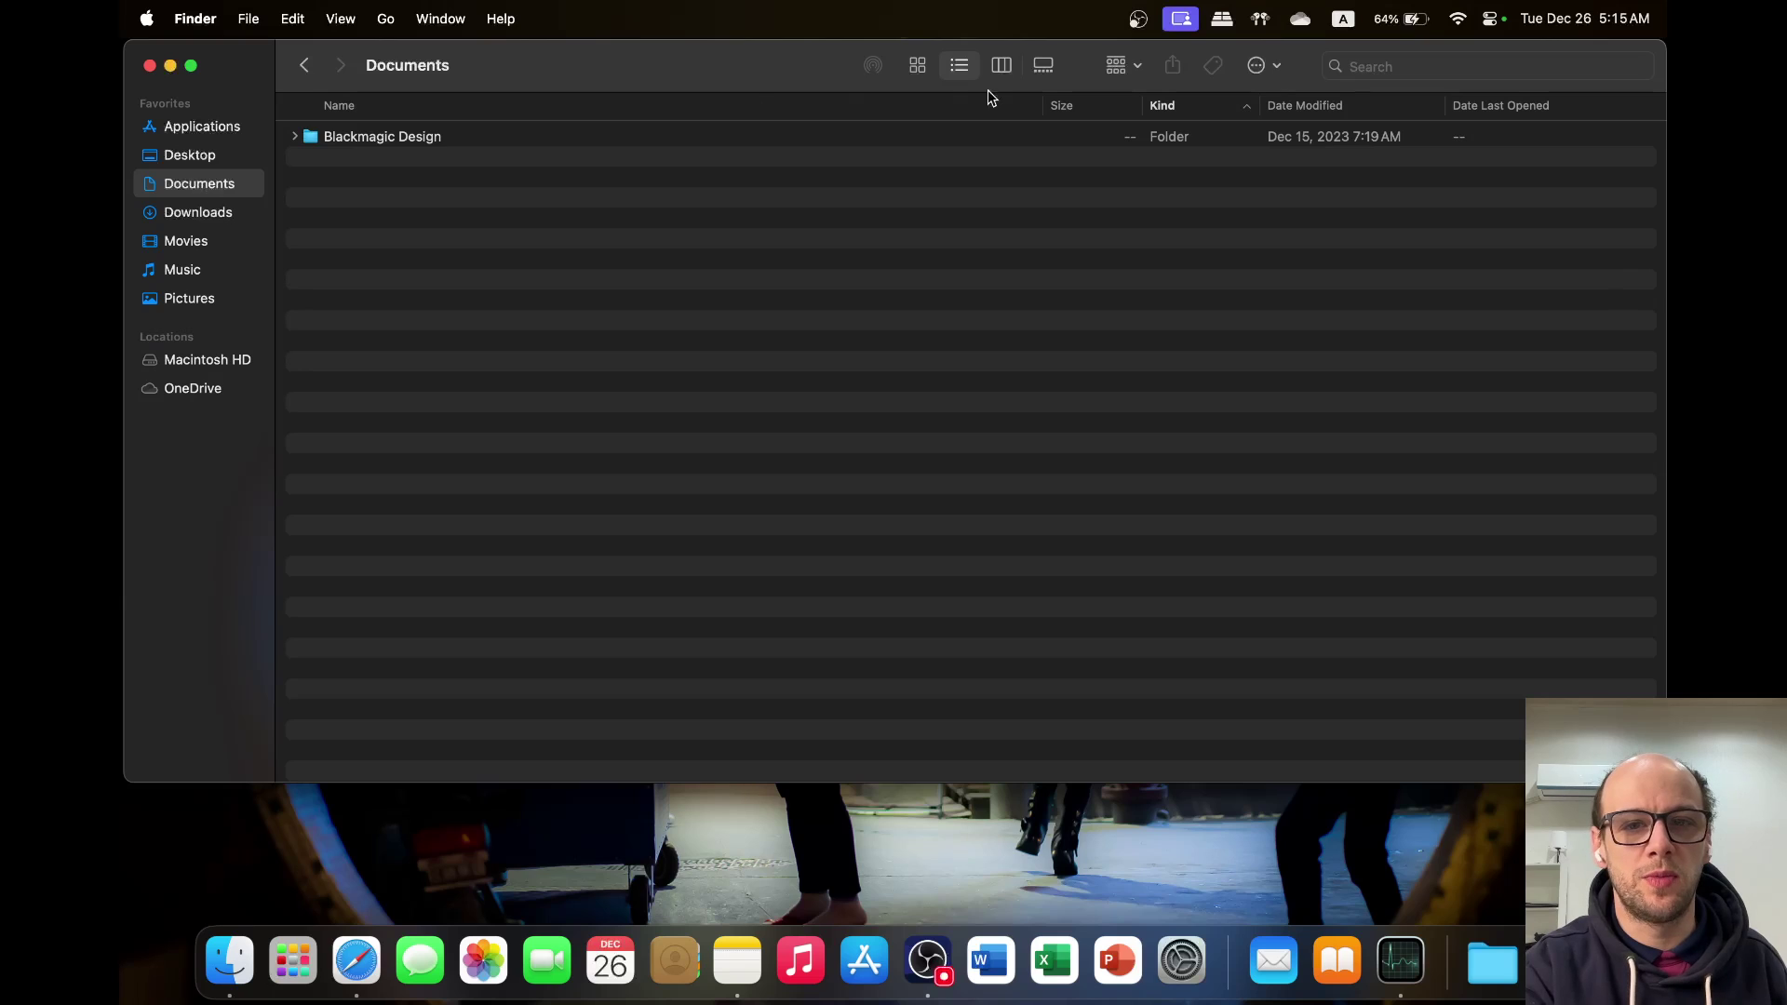
left_click(1000, 64)
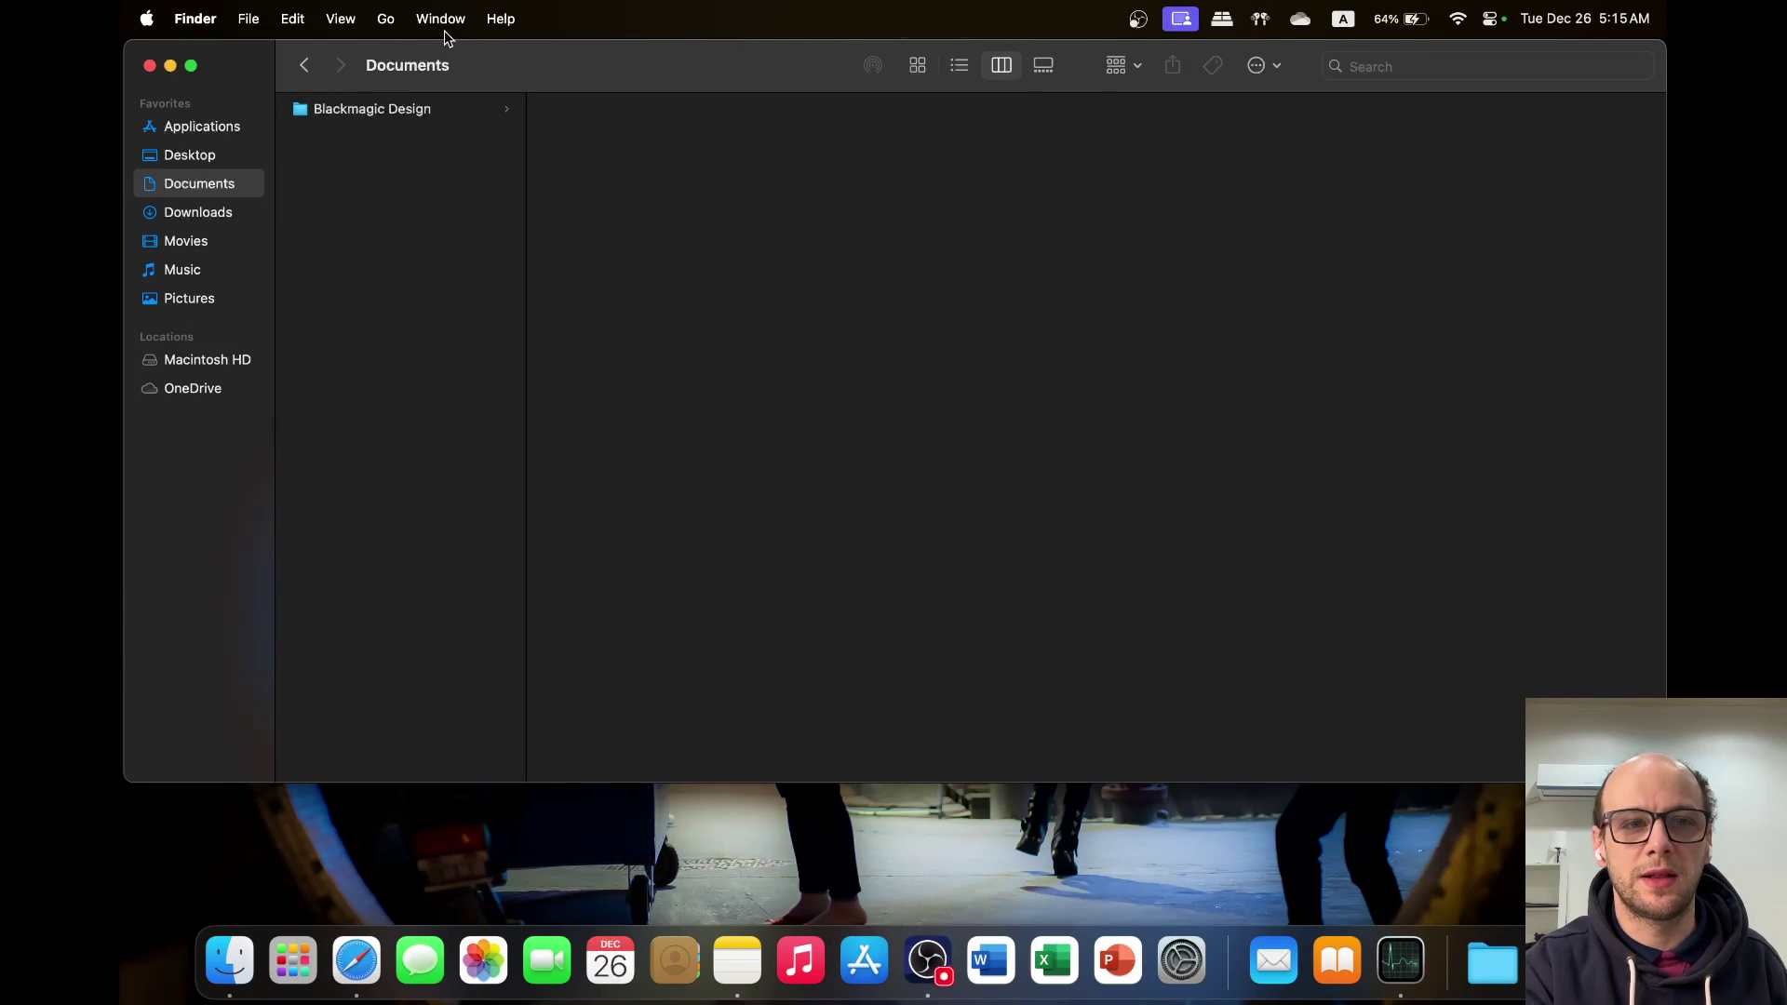
Step: Tick 'Always open in column view' in the Documents View Options and close the panel
left_click(342, 19)
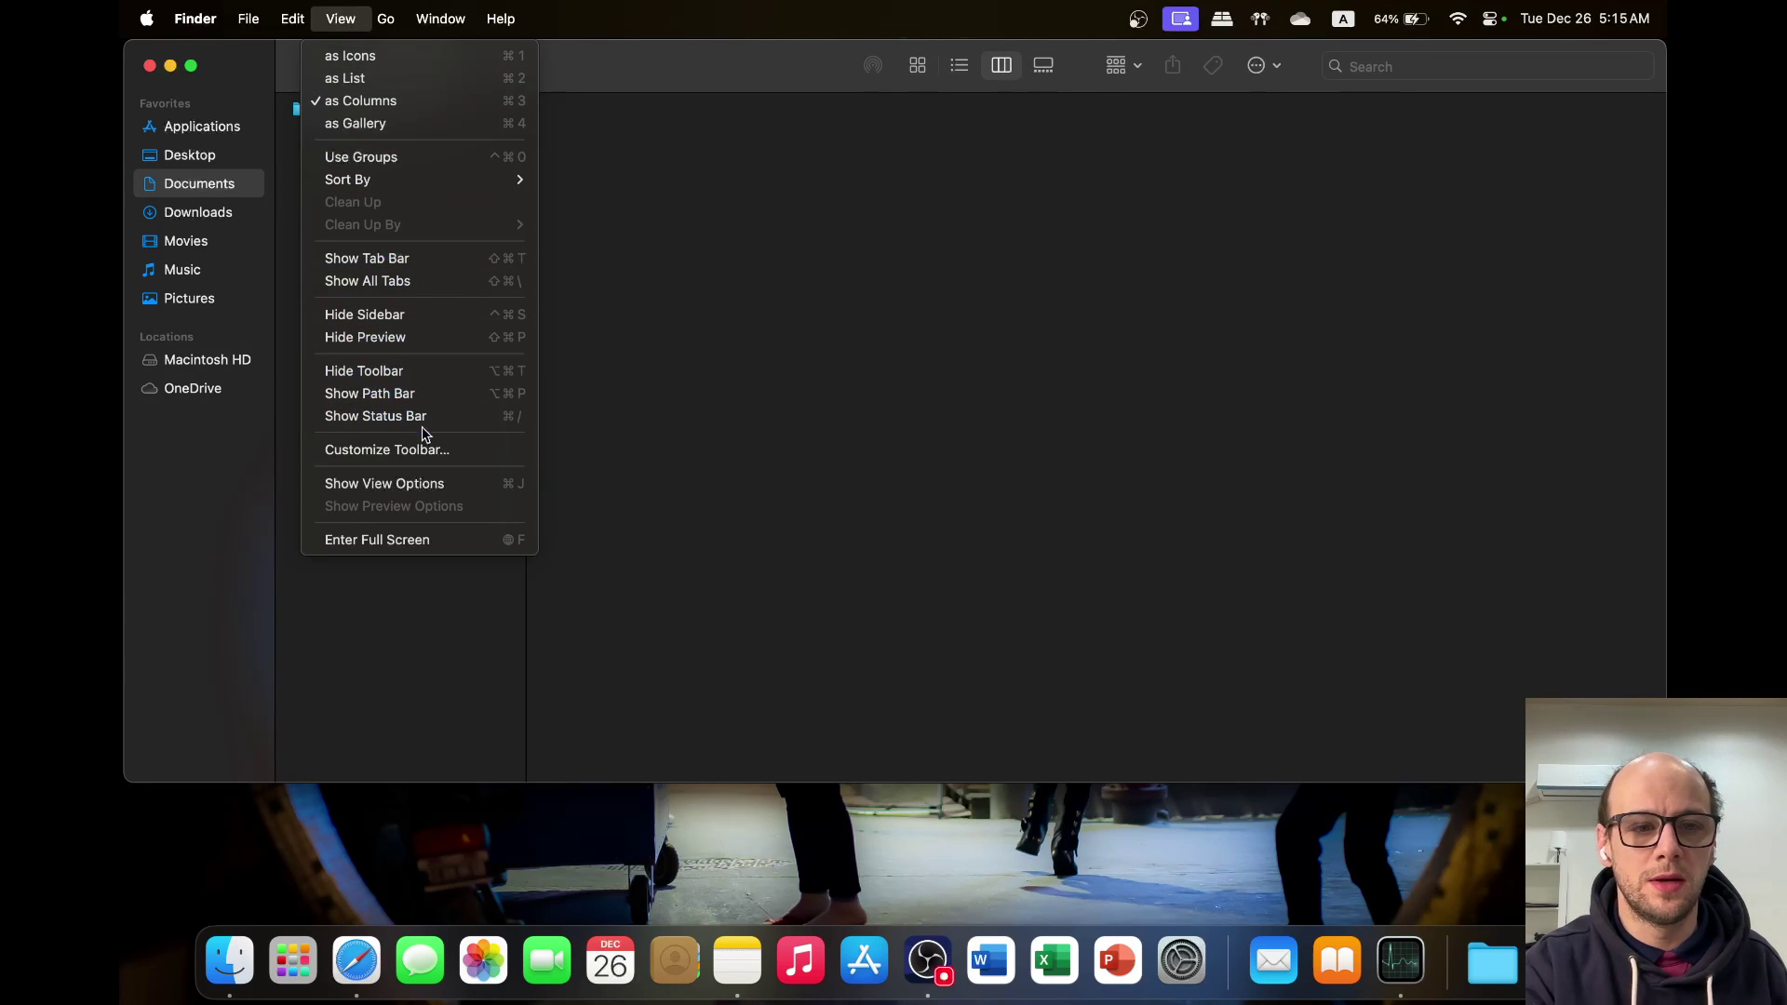
left_click(411, 485)
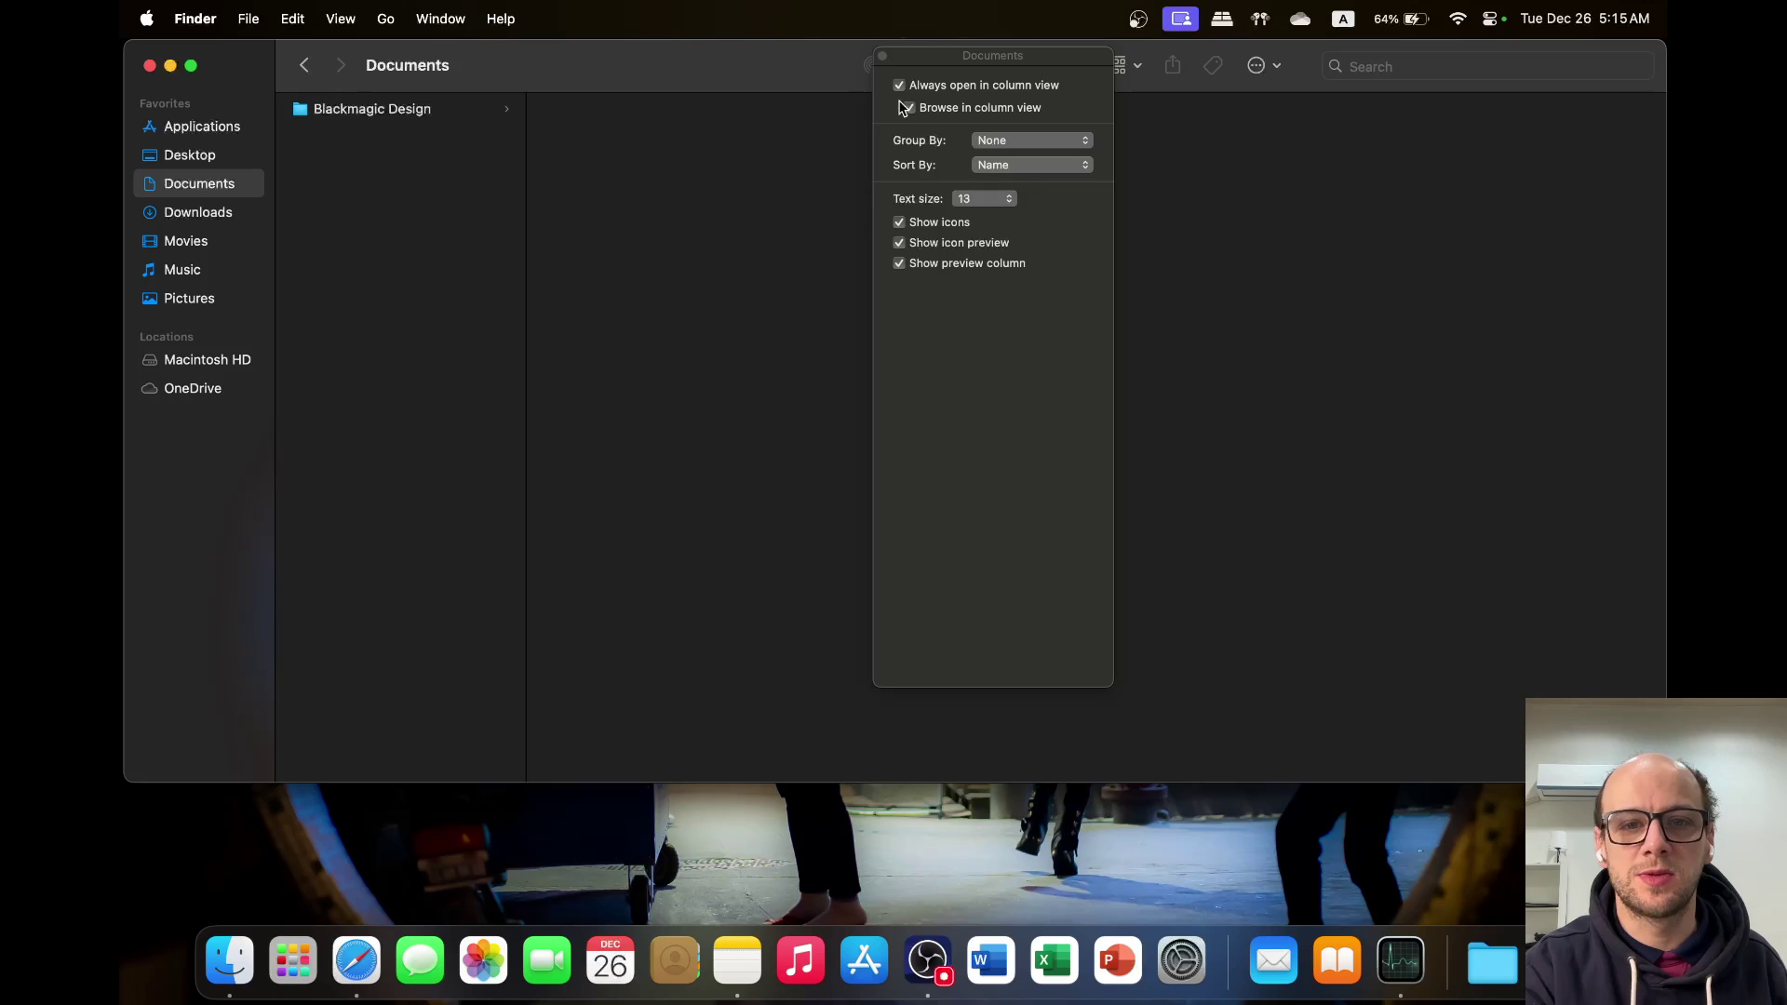
left_click(897, 85)
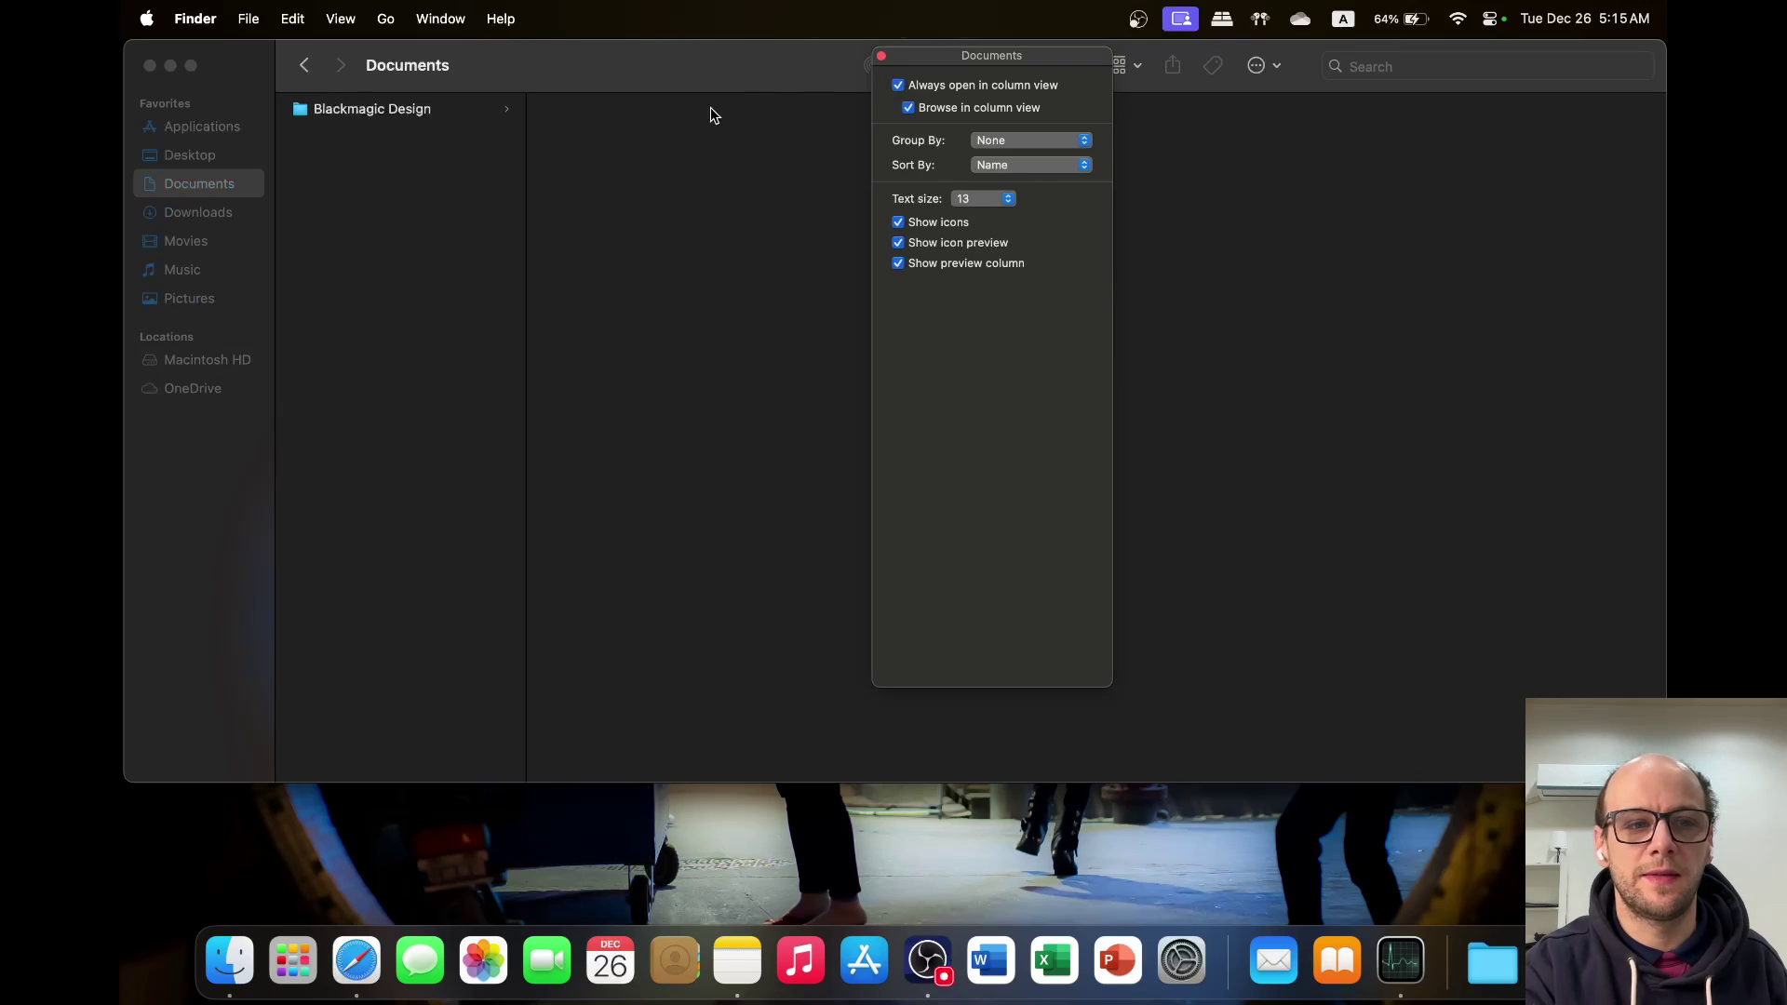
left_click(882, 58)
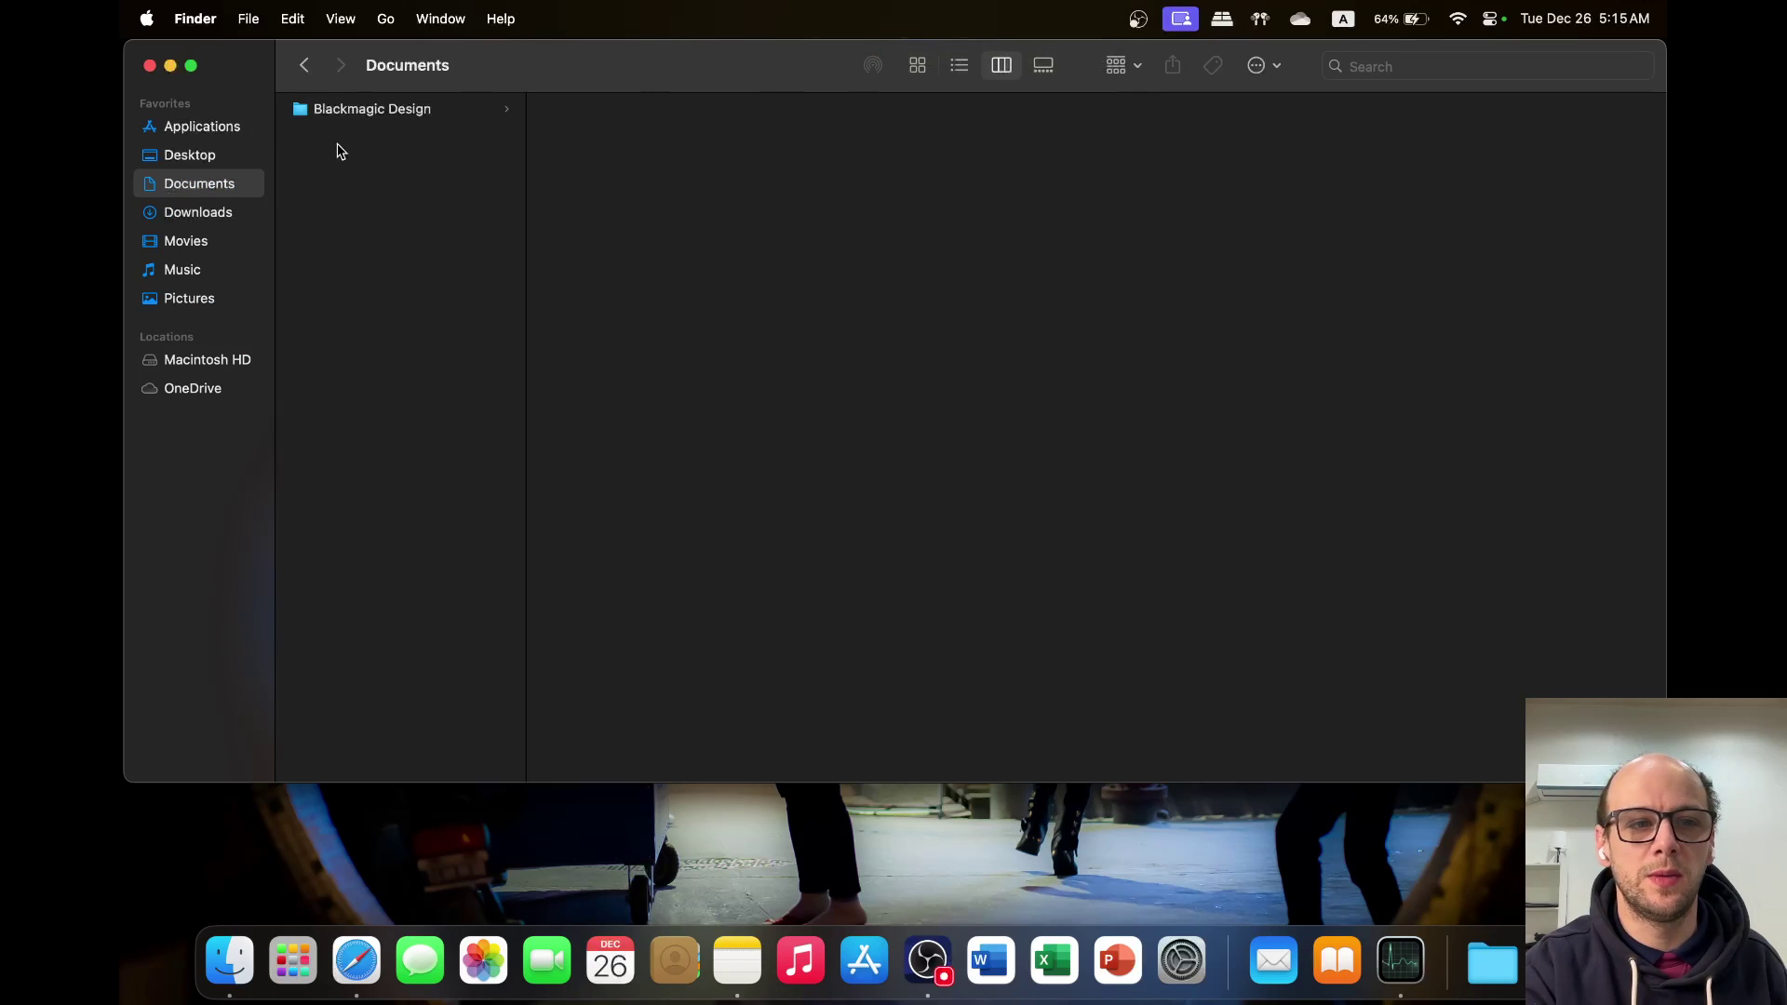
Step: Open Downloads and show the APPS folder's contents
left_click(237, 213)
left_click(223, 184)
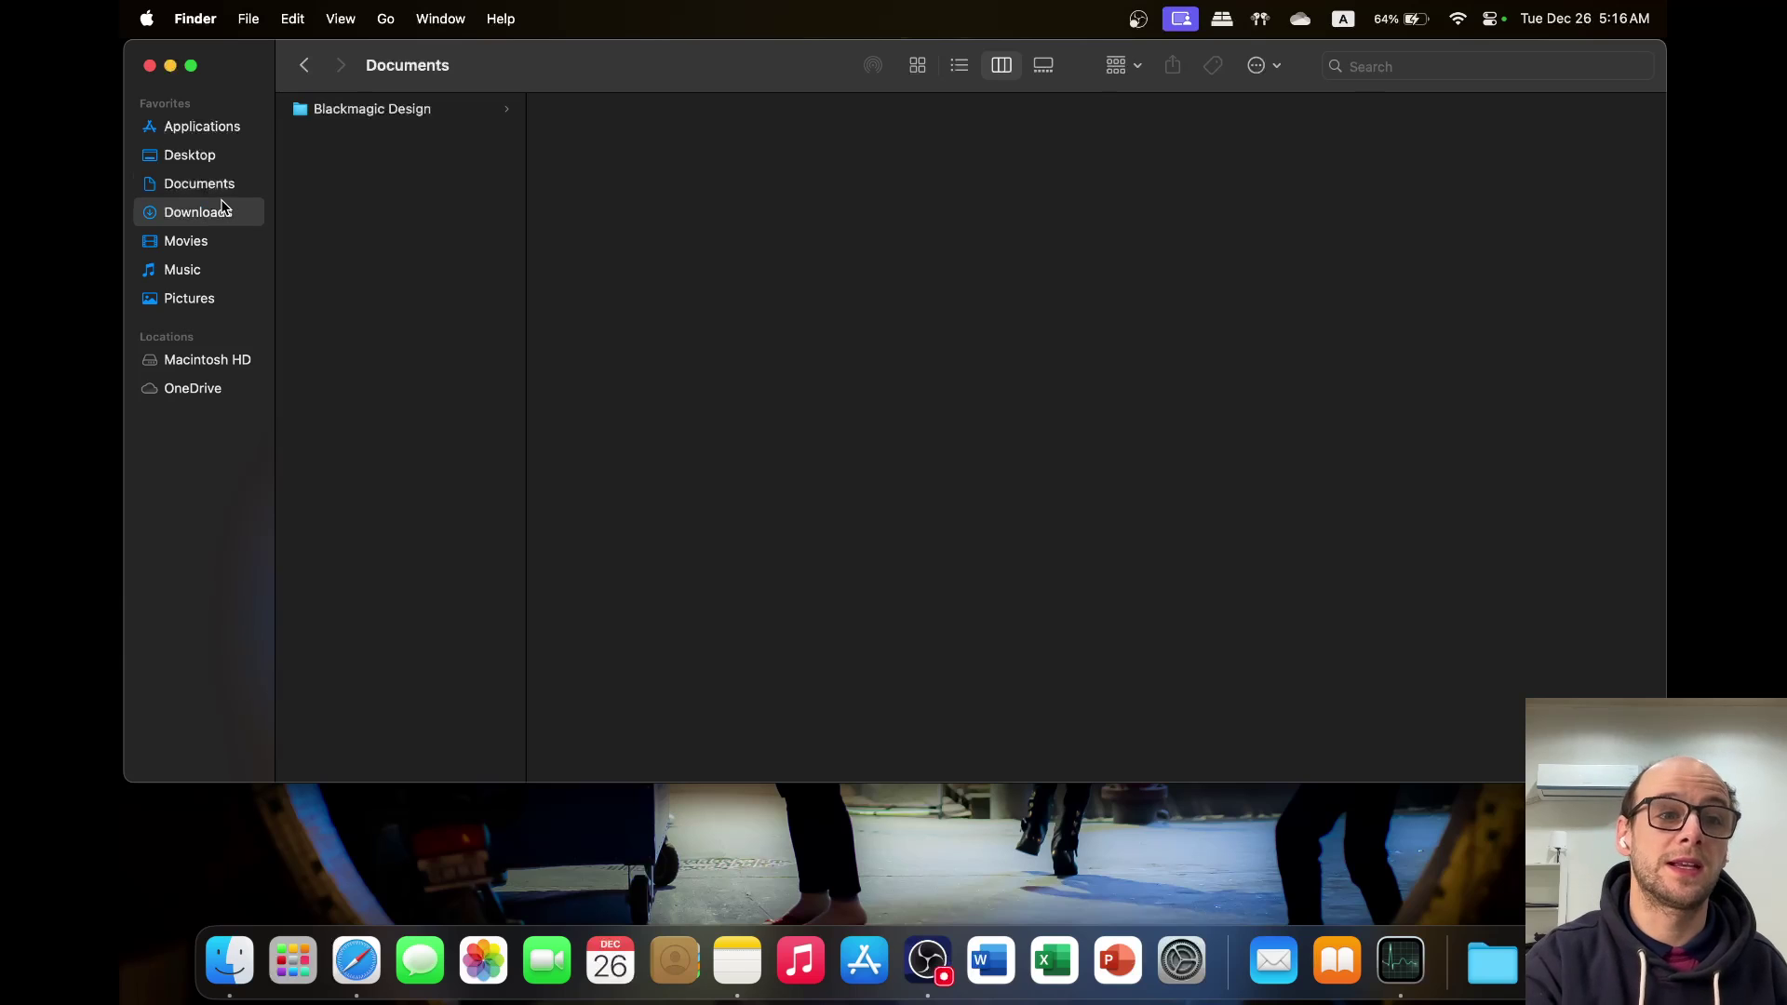
left_click(335, 111)
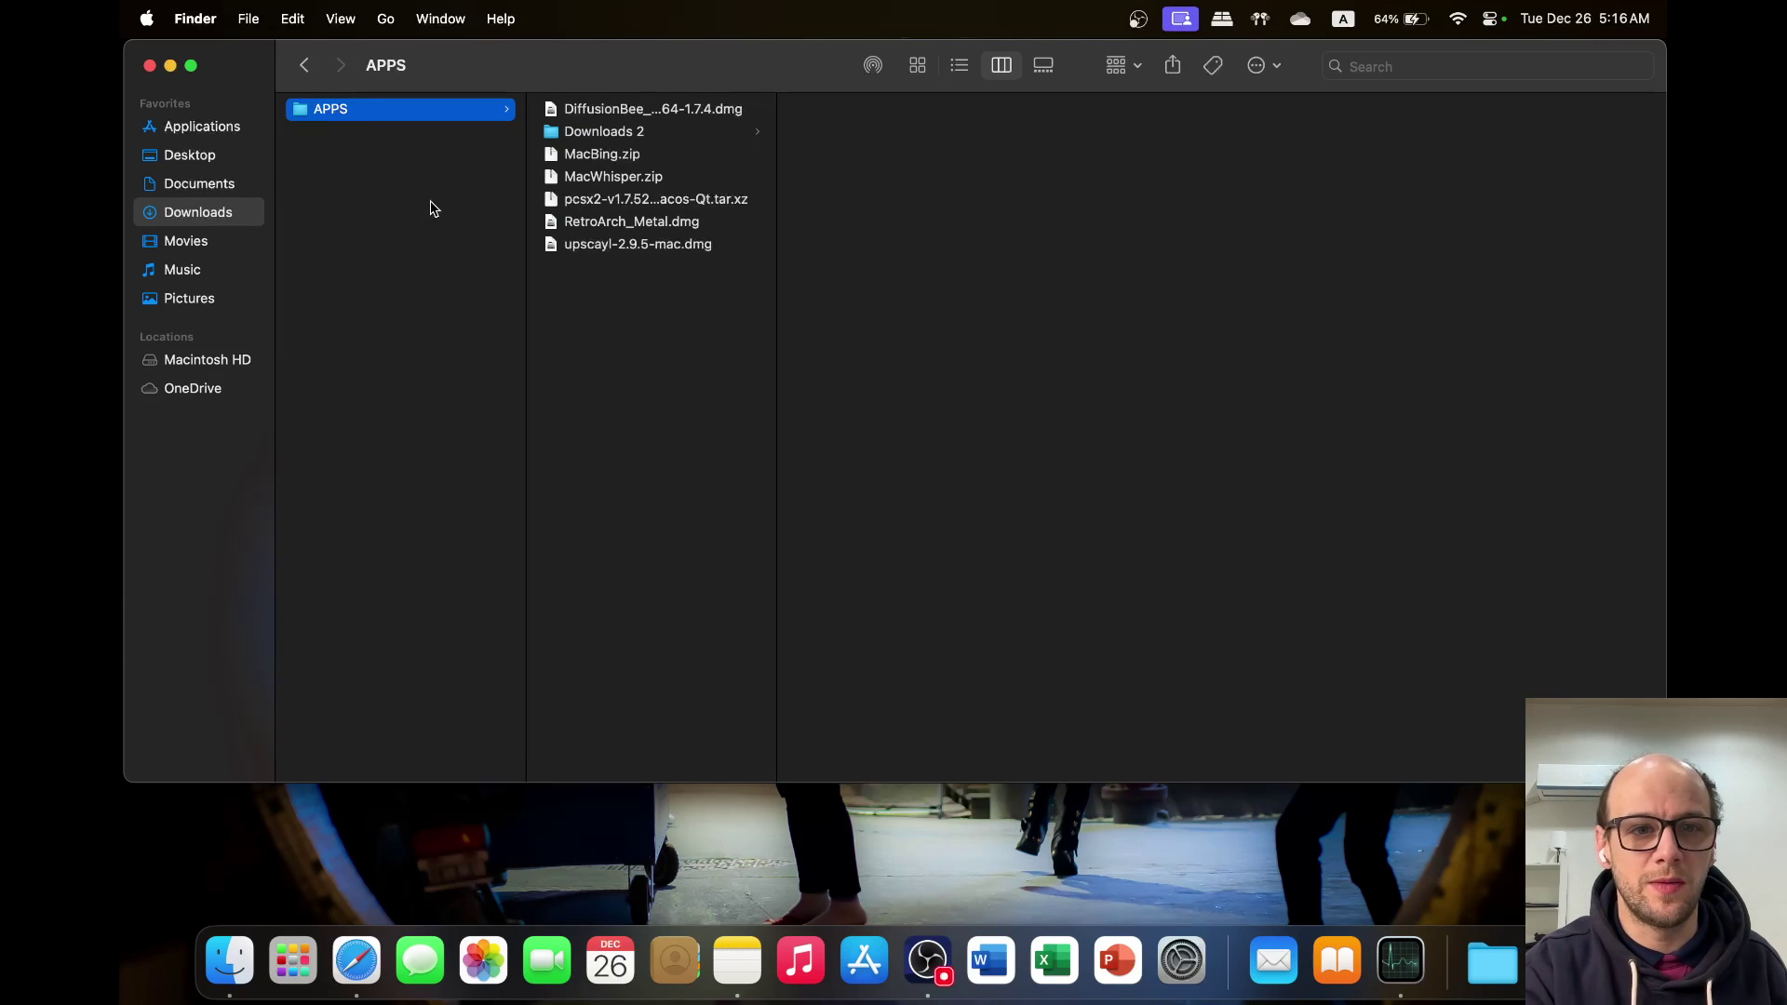
Step: Close the Finder window, create an untitled folder on the desktop, and open it
left_click(149, 66)
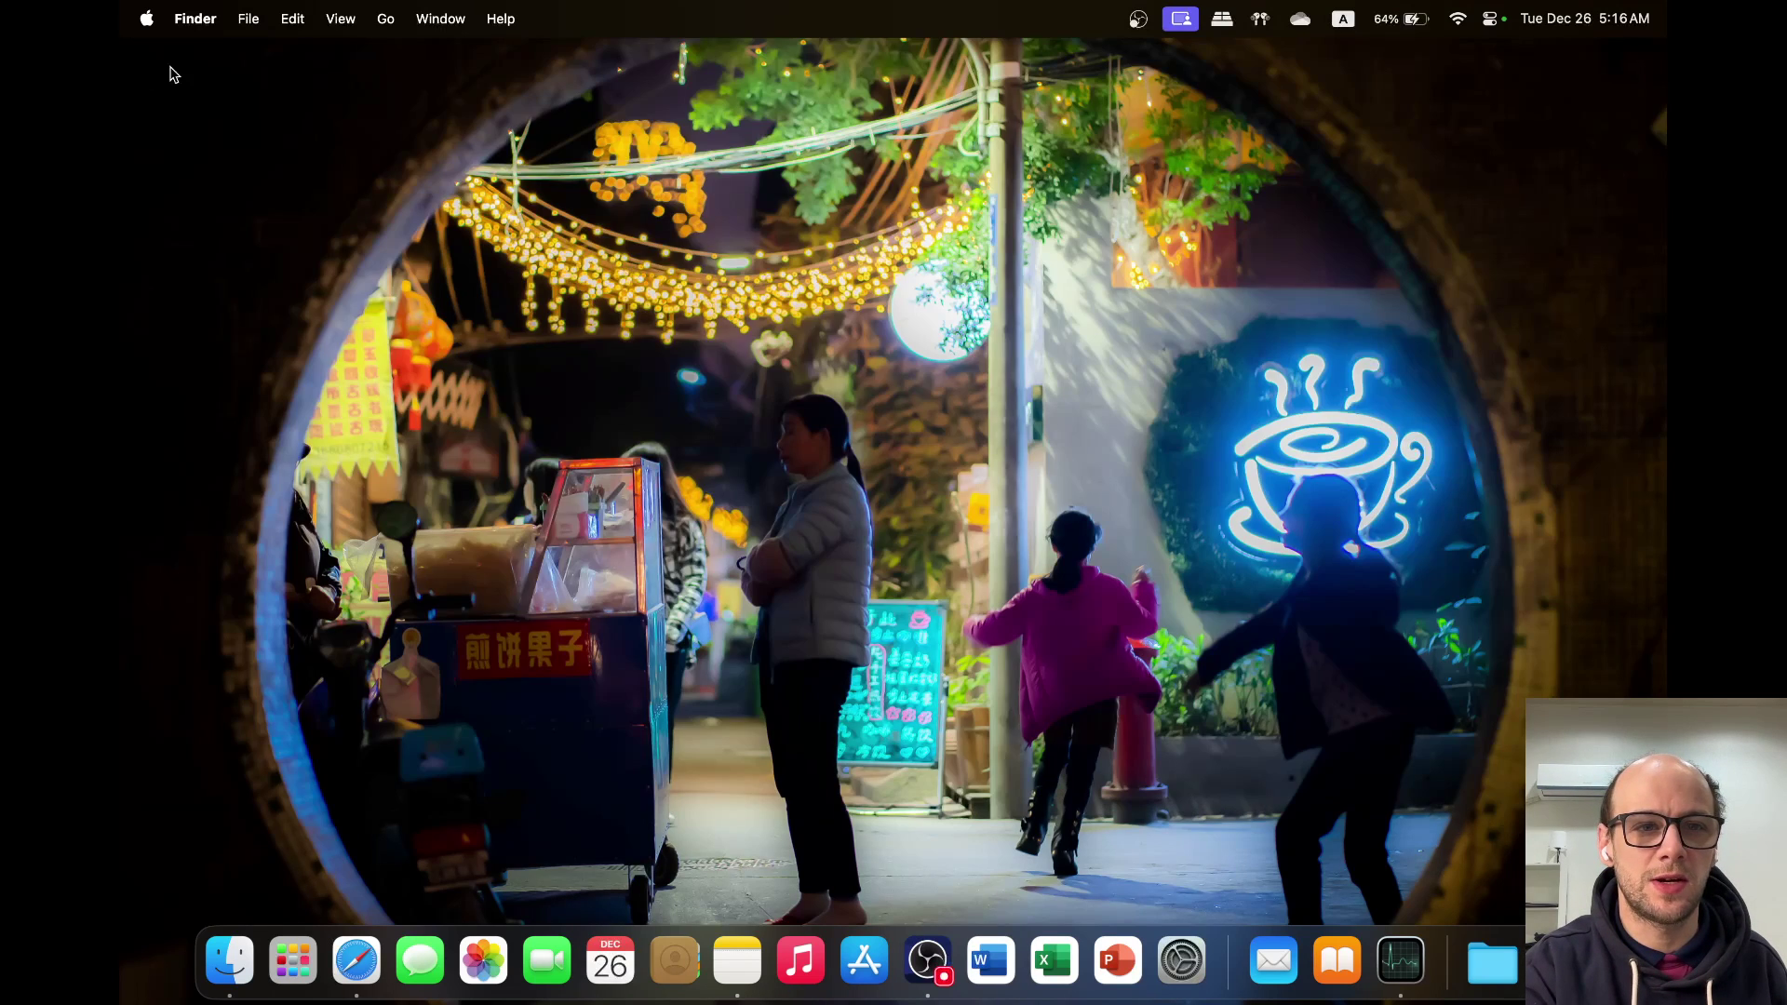
right_click(556, 244)
key("Escape")
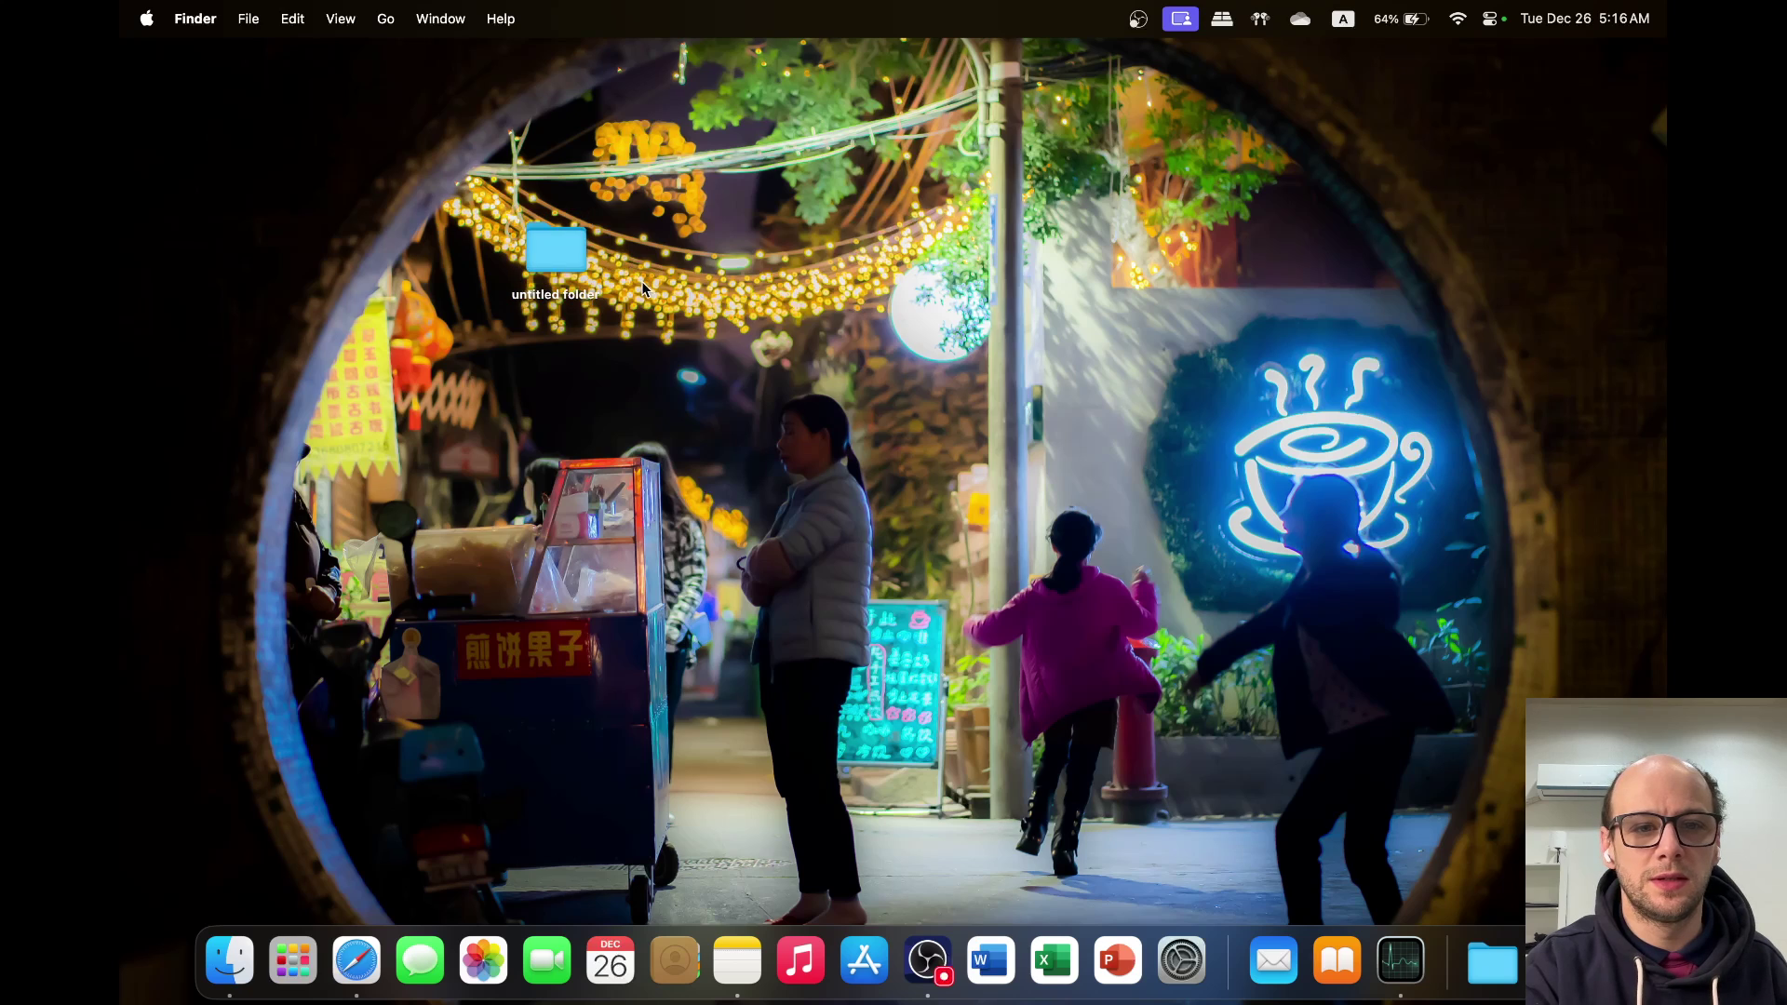
double_click(563, 256)
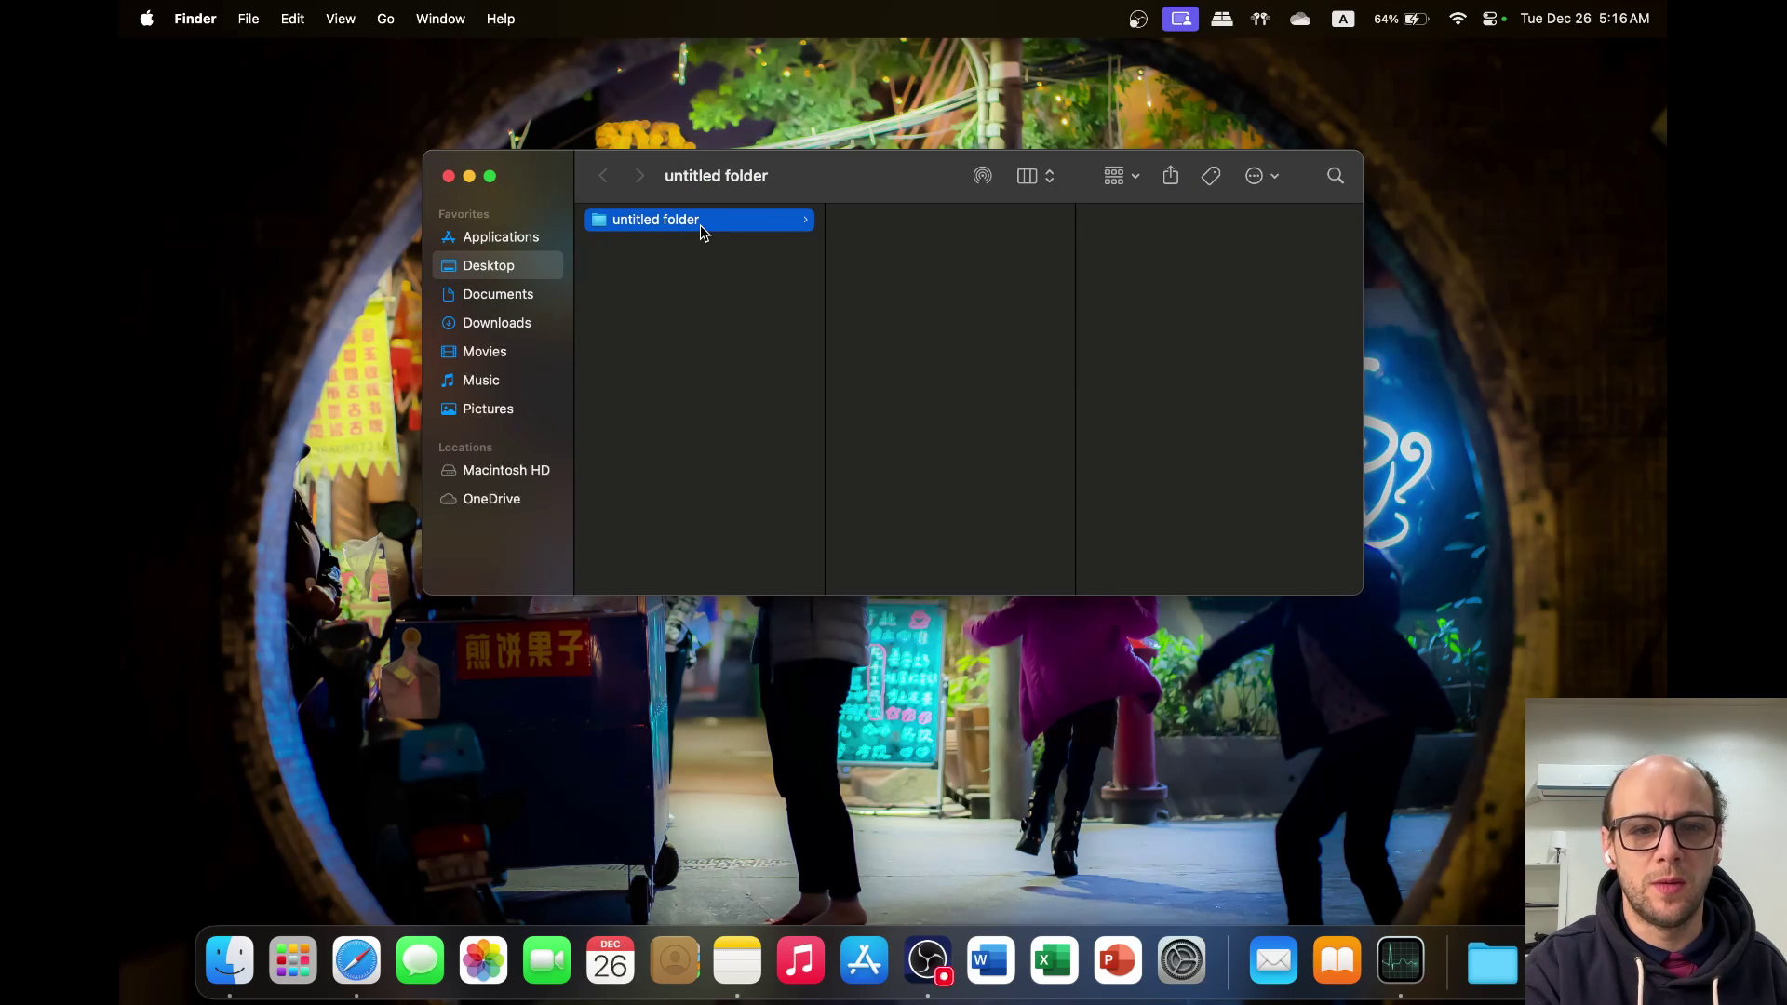
Step: Confirm the untitled folder uses Columns view, then move it to the Trash
left_click(1035, 177)
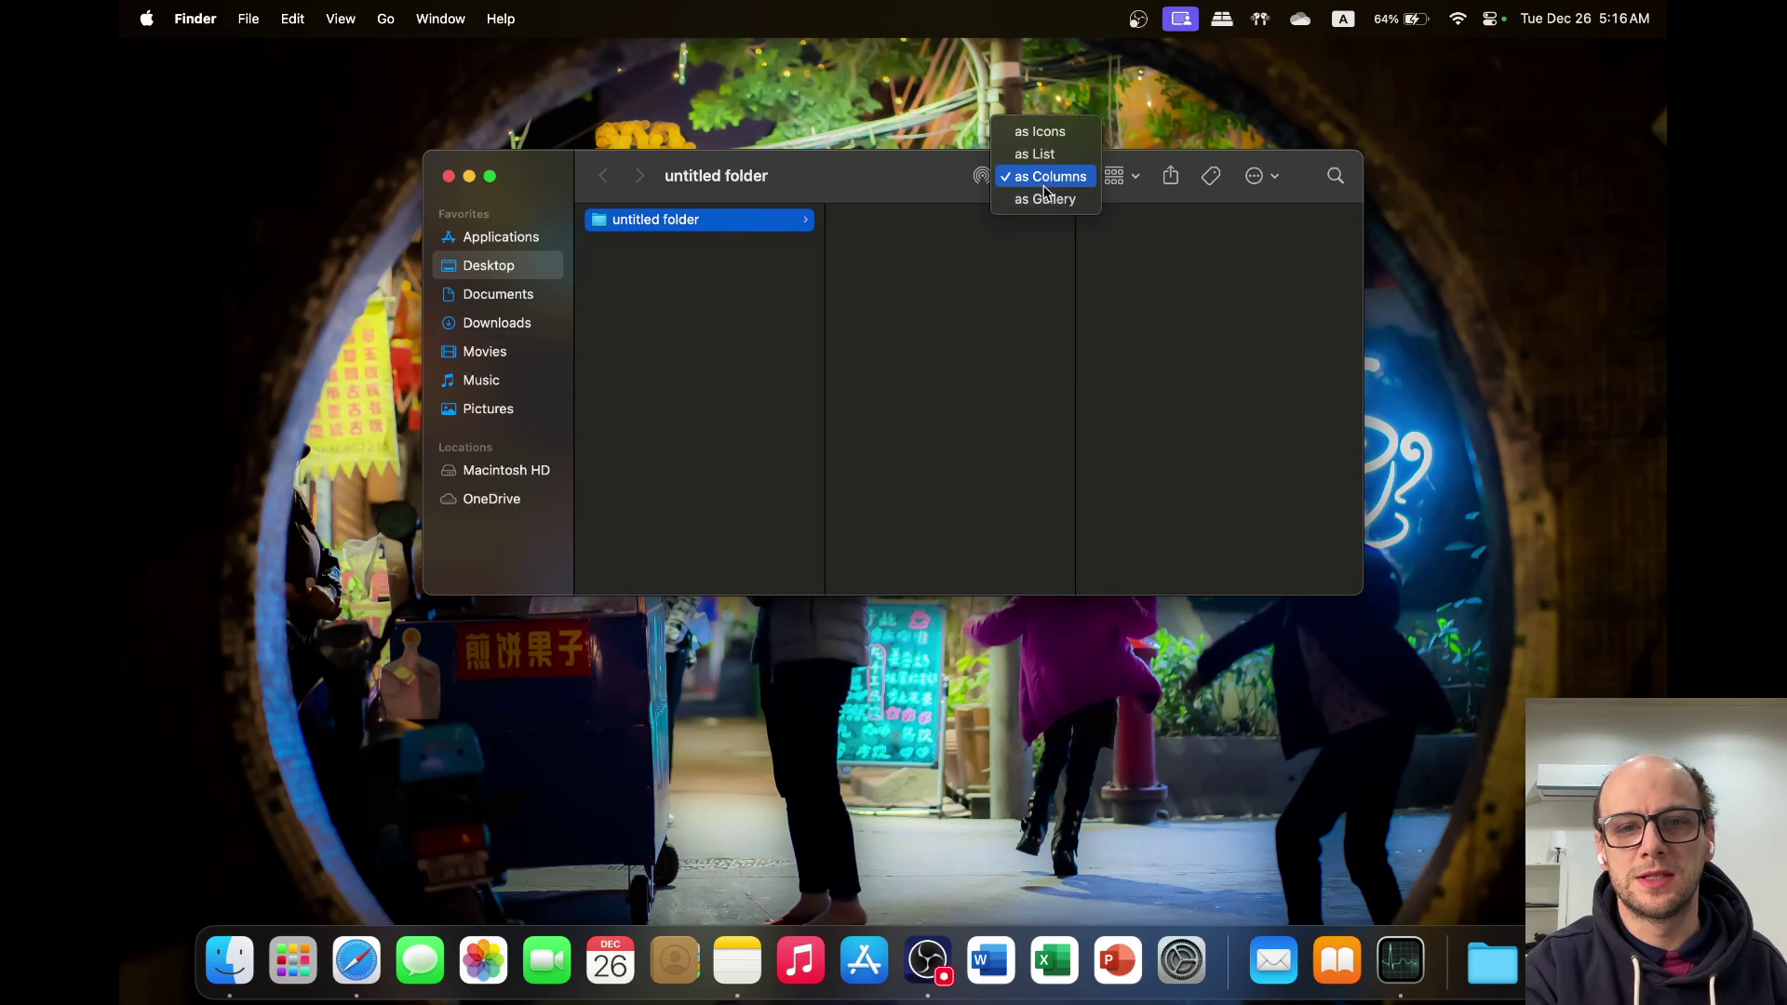
left_click(1046, 187)
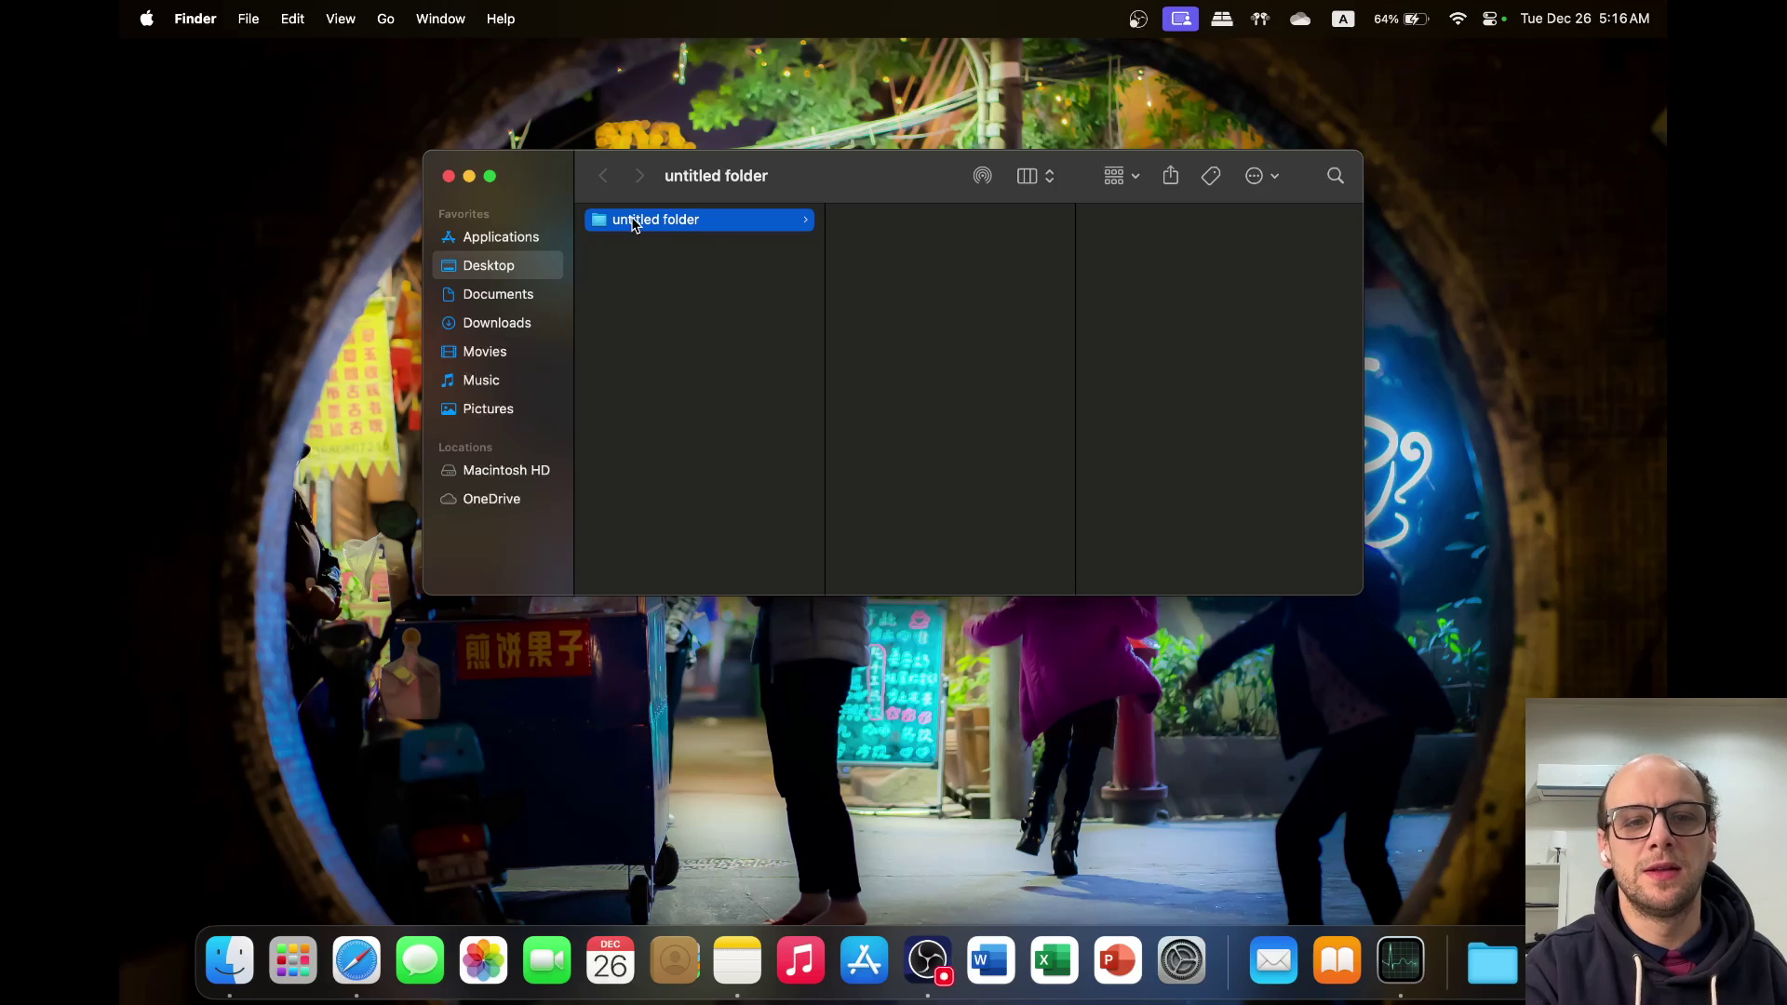
right_click(647, 231)
left_click(691, 262)
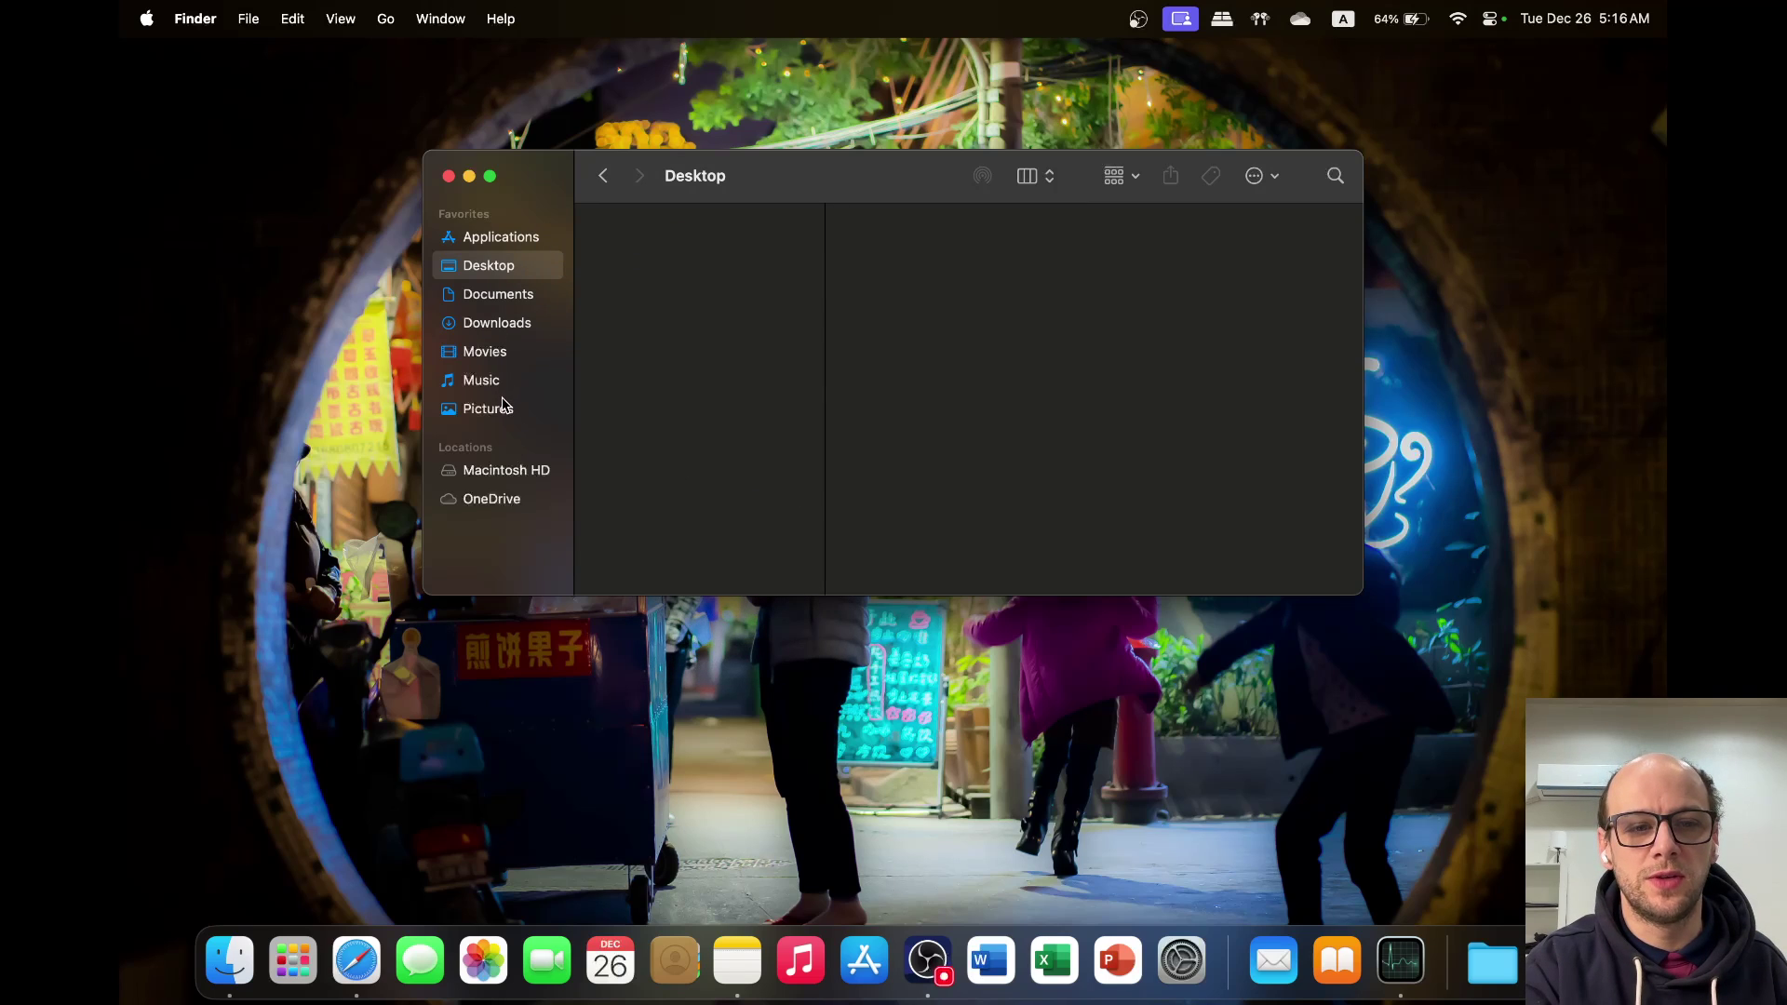
Step: Browse Pictures, Macintosh HD and OneDrive, then bring OBS Studio forward
left_click(503, 406)
left_click(501, 480)
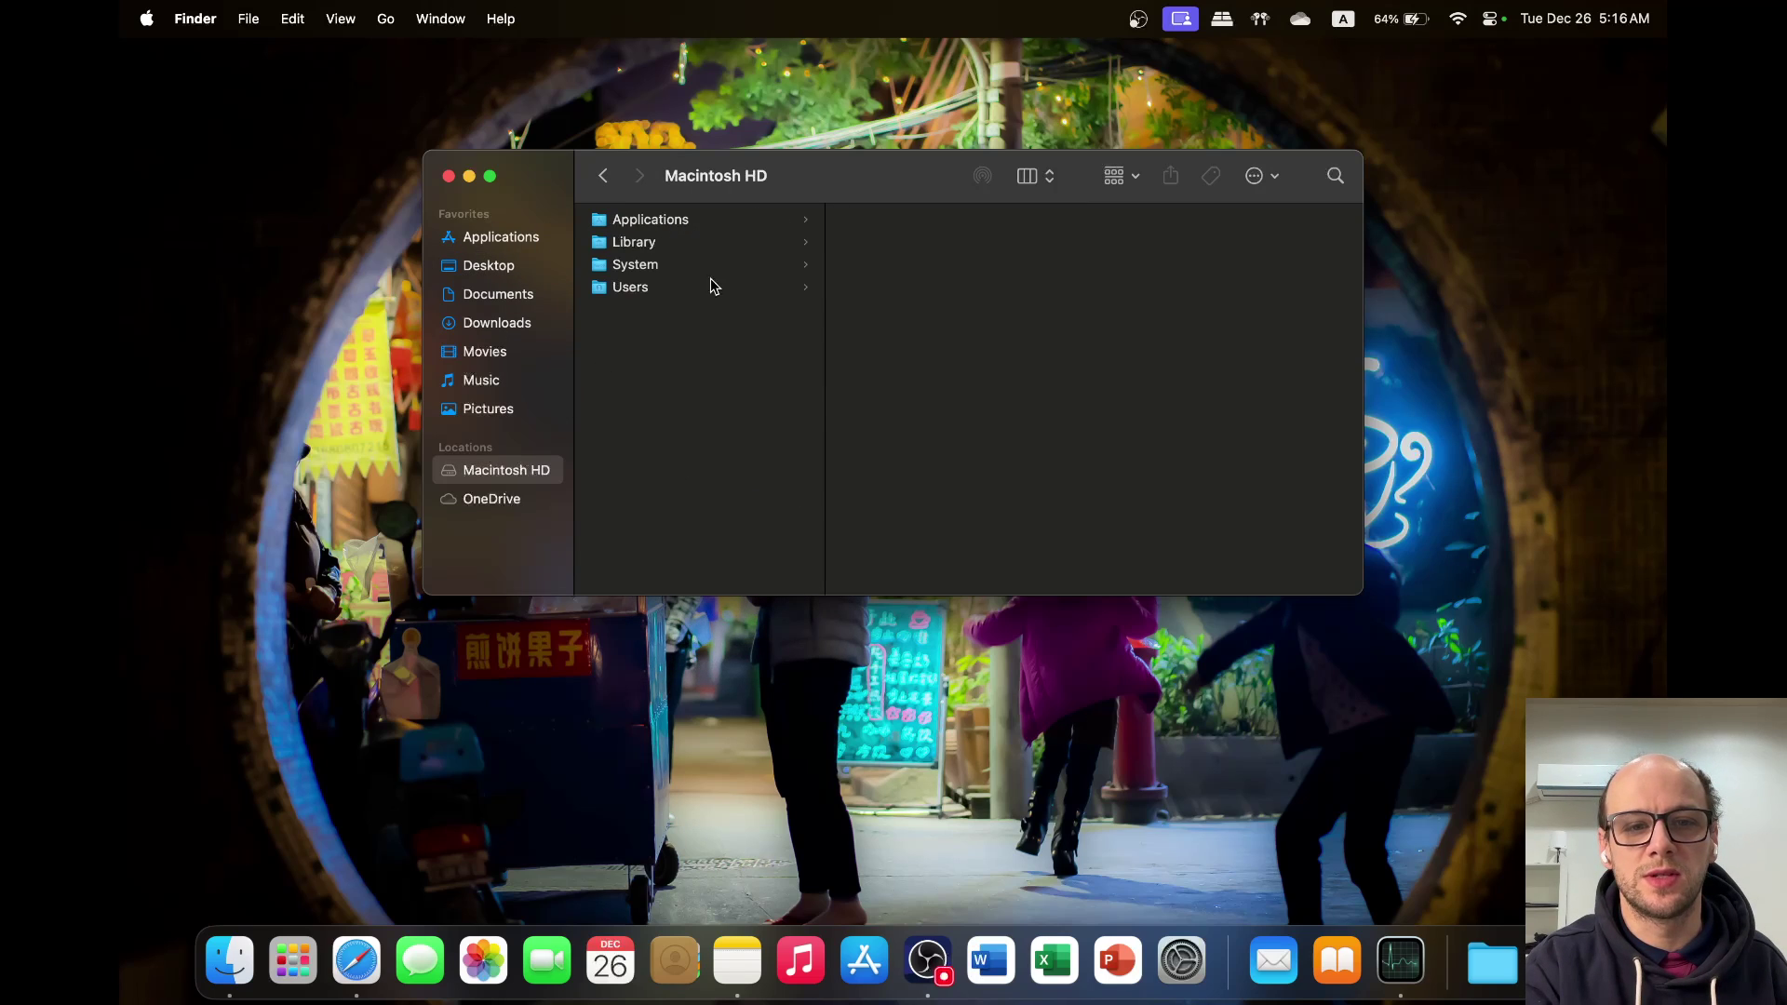
left_click(482, 505)
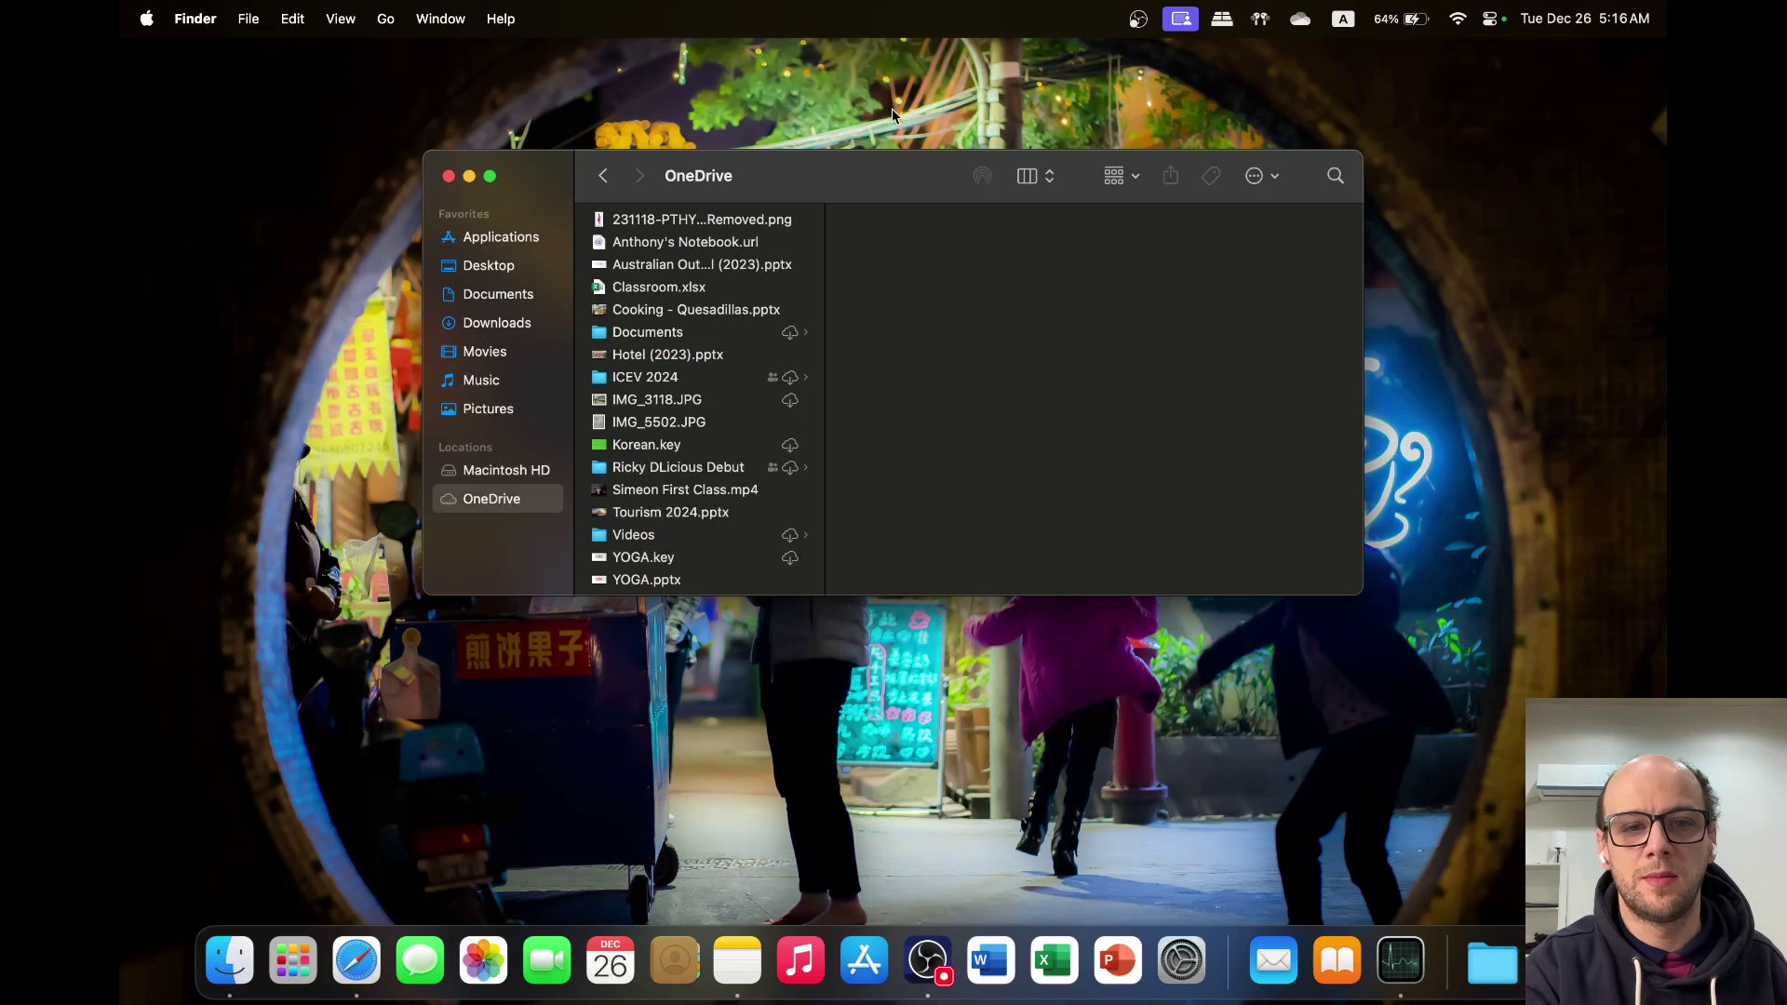
scroll(670, 358, "down", 1)
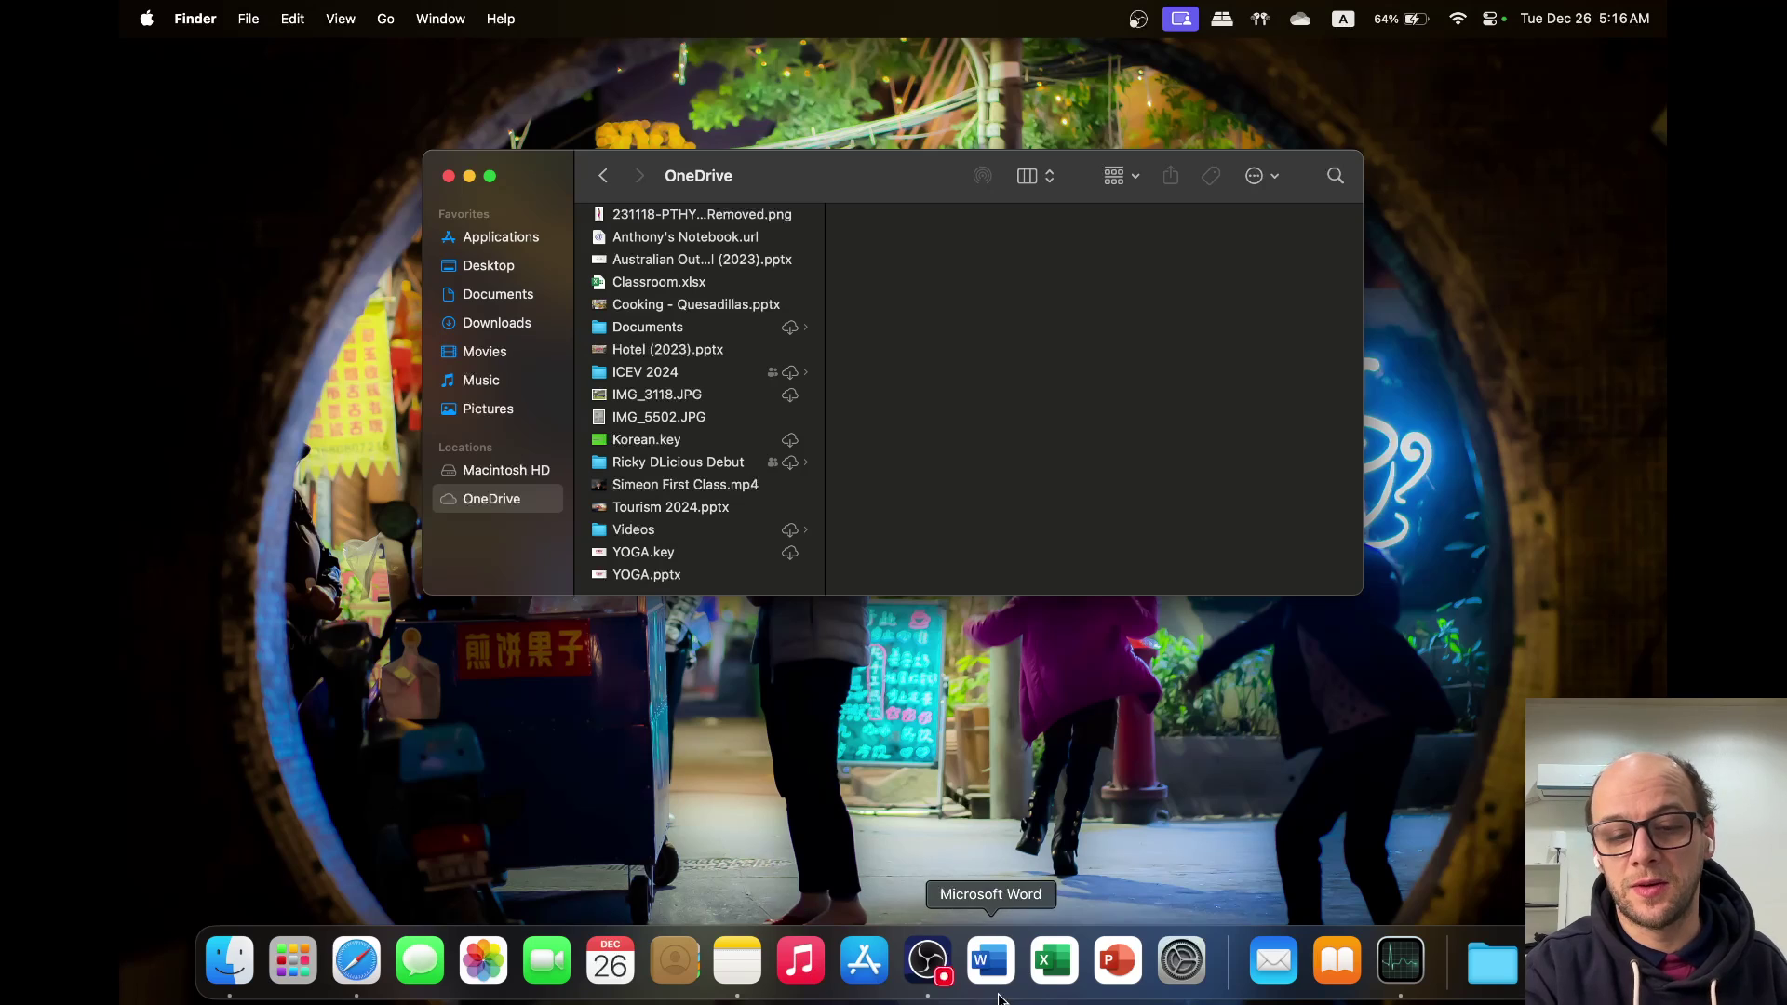
left_click(928, 960)
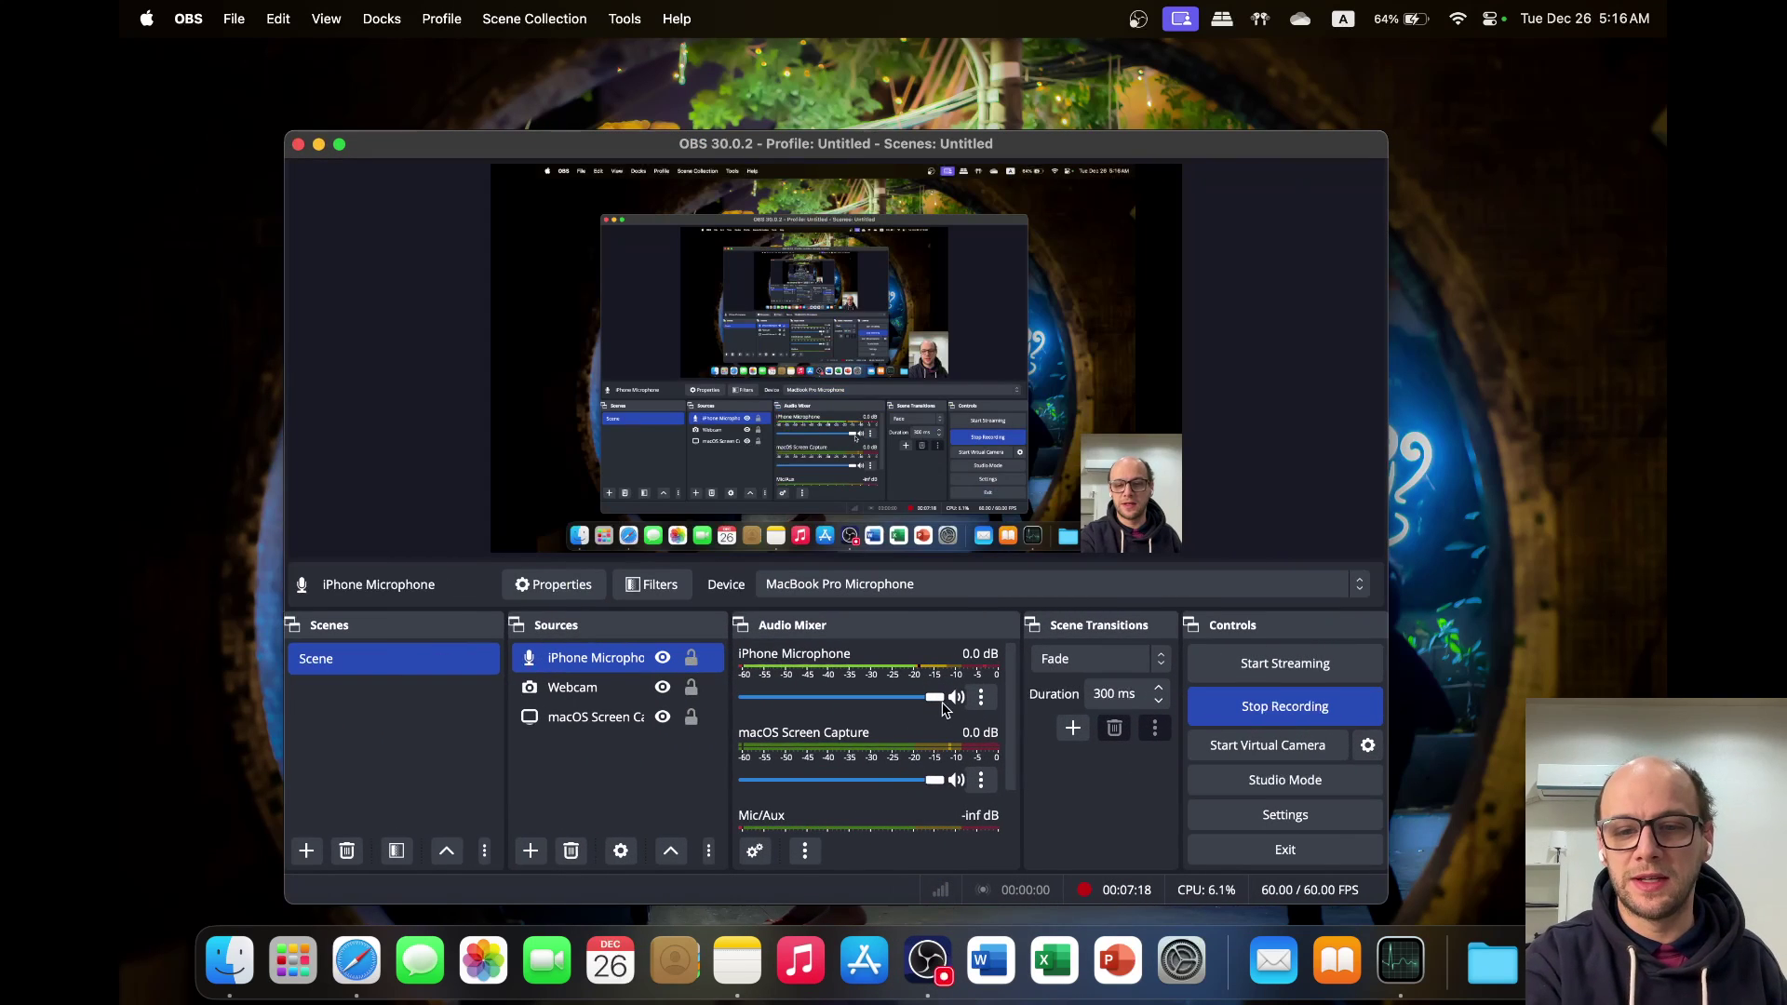